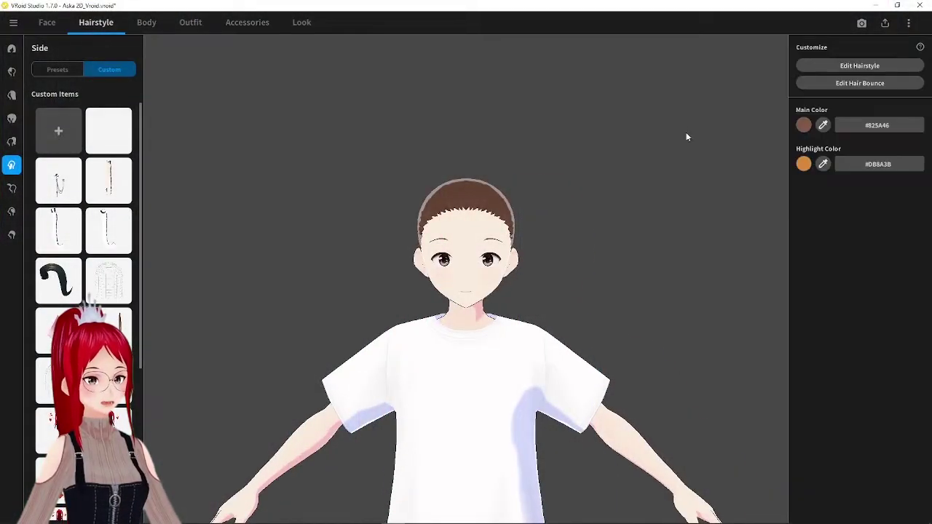
# - Open the side hairstyle for editing, add a procedural hair guide group and select it
pyautogui.click(849, 65)
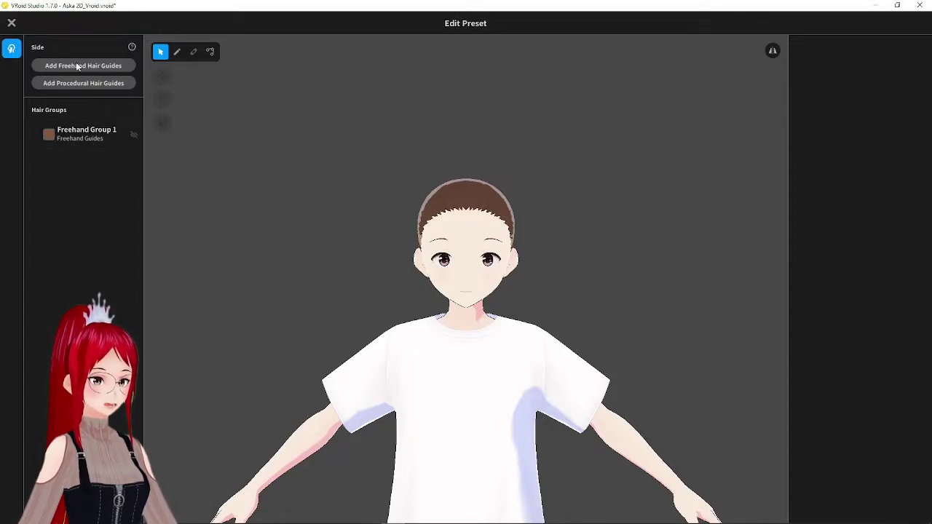
pyautogui.click(84, 83)
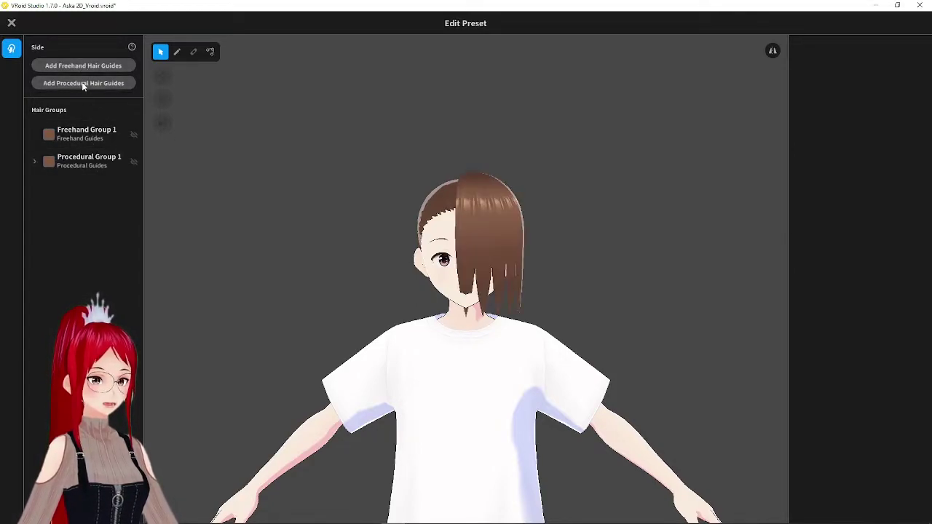
pyautogui.moveTo(609, 197); pyautogui.dragTo(565, 200, button='right')
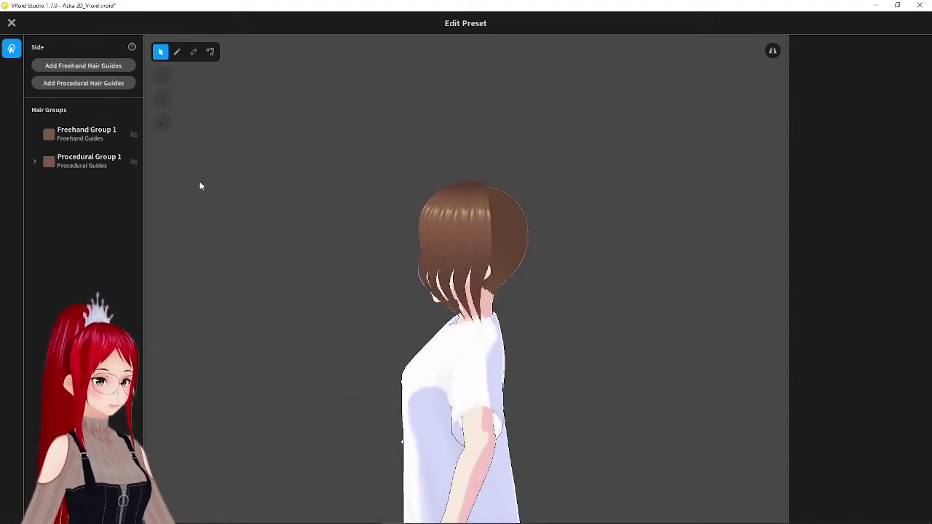
pyautogui.click(92, 165)
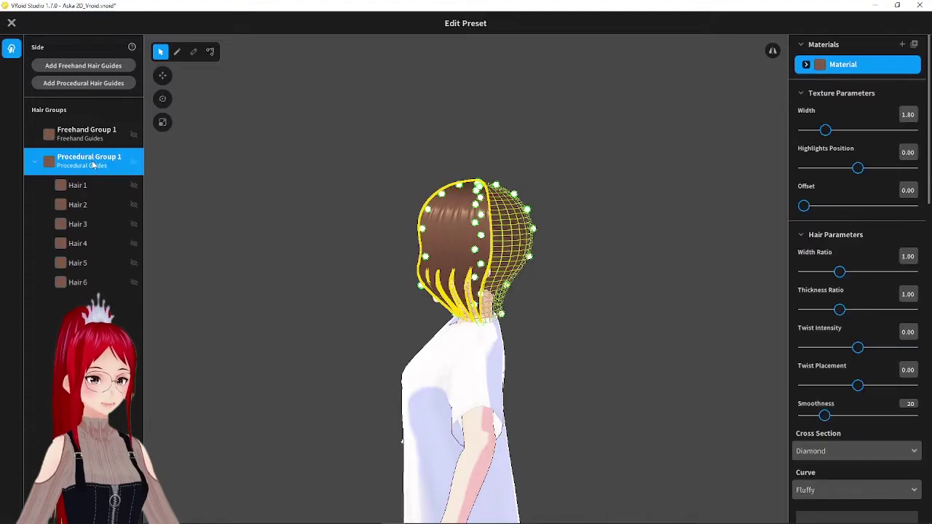
# - Set the procedural group's texture width to 1.47, highlights position to -0.09 and offset to 0.58
pyautogui.moveTo(530, 172); pyautogui.dragTo(350, 171, button='right')
pyautogui.moveTo(828, 135); pyautogui.dragTo(919, 137)
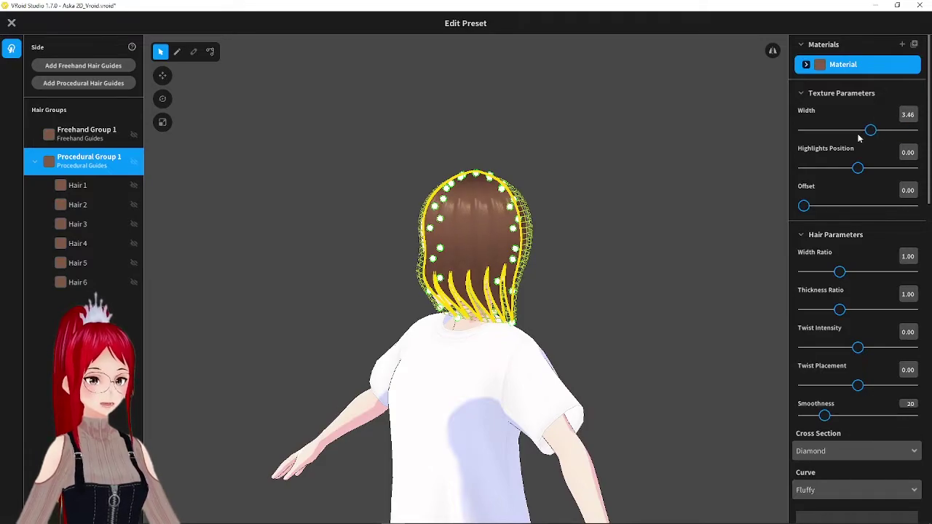
pyautogui.moveTo(818, 137); pyautogui.dragTo(793, 138)
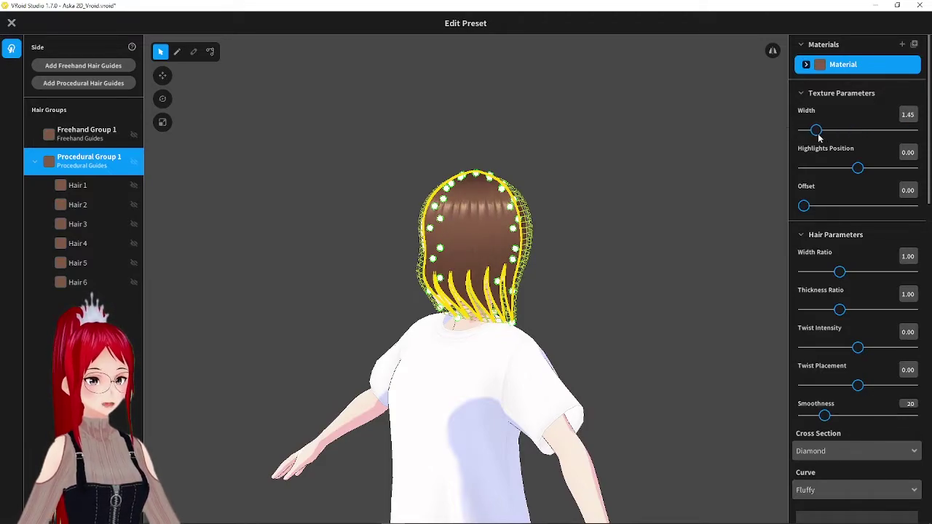
pyautogui.moveTo(859, 169)
pyautogui.mouseDown()
pyautogui.moveTo(926, 167)
pyautogui.moveTo(855, 168)
pyautogui.mouseUp()
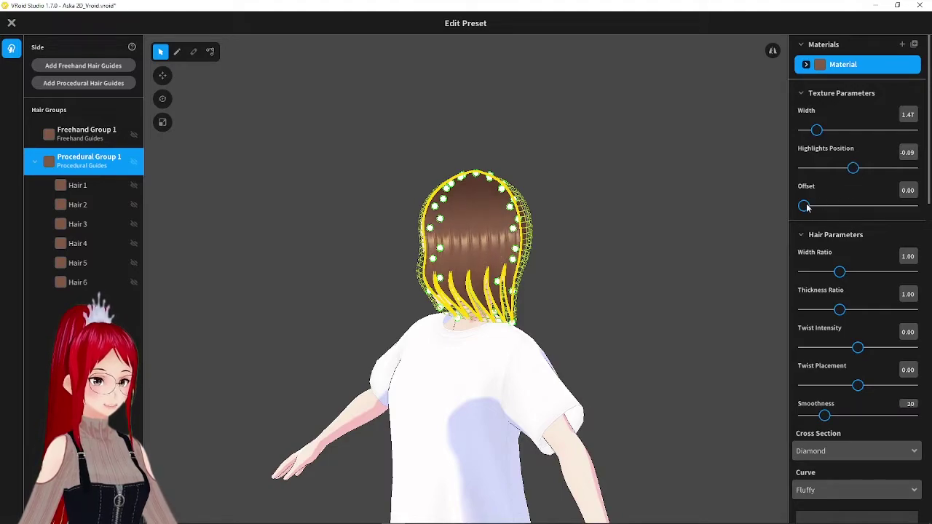
pyautogui.moveTo(803, 206); pyautogui.dragTo(911, 207)
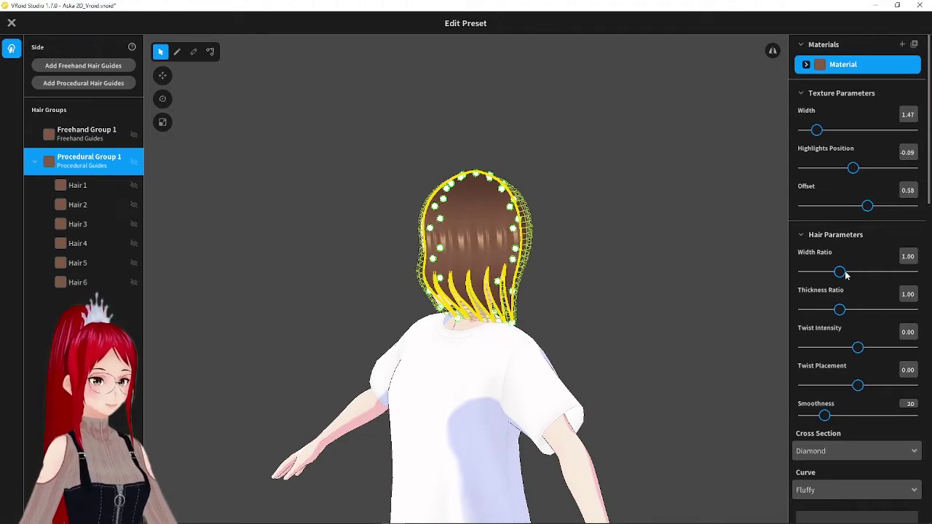
# - Set the procedural hair's width ratio to 0.87 and thickness ratio to 0.01, testing their higher values on the way
pyautogui.moveTo(841, 272); pyautogui.dragTo(897, 272)
pyautogui.moveTo(681, 281); pyautogui.dragTo(633, 274, button='right')
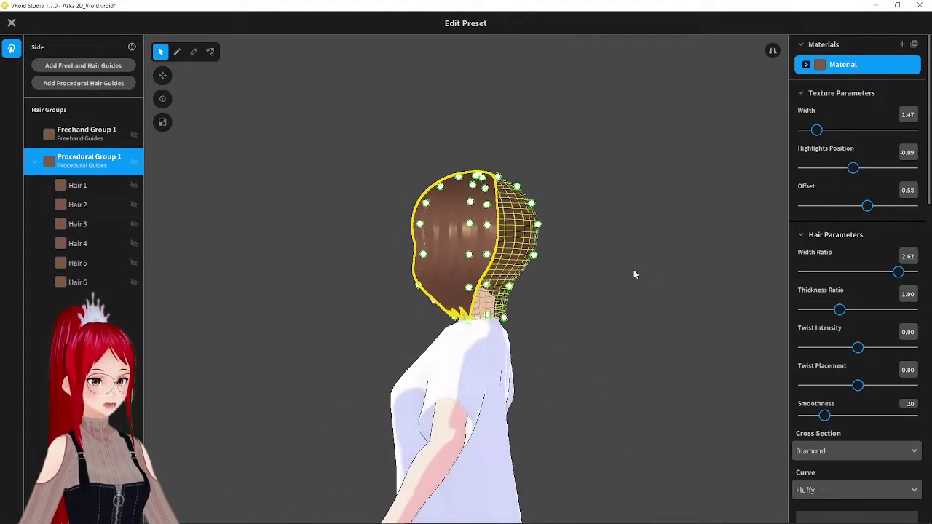
pyautogui.moveTo(899, 272); pyautogui.dragTo(835, 272)
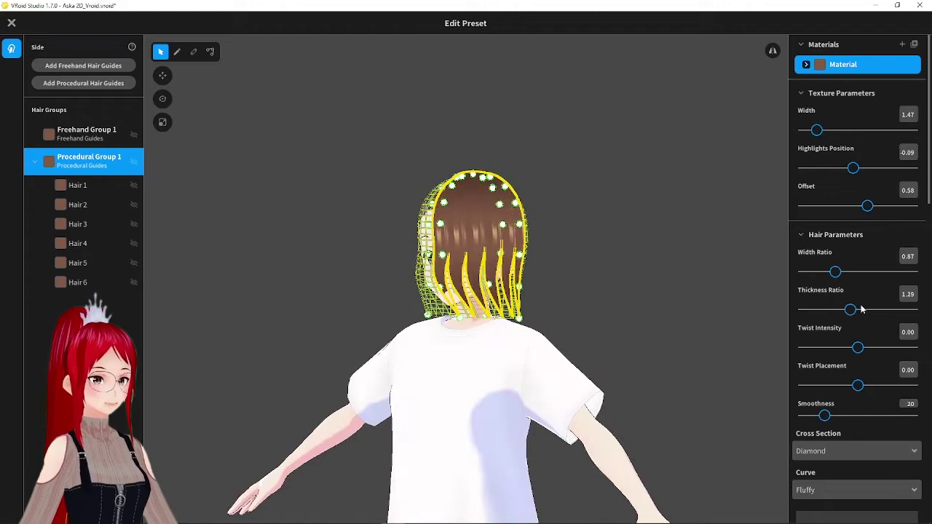
pyautogui.moveTo(861, 309); pyautogui.dragTo(905, 309)
pyautogui.moveTo(728, 251)
pyautogui.mouseDown(button='right')
pyautogui.moveTo(652, 231)
pyautogui.moveTo(681, 230)
pyautogui.moveTo(635, 228)
pyautogui.moveTo(729, 254)
pyautogui.mouseUp(button='right')
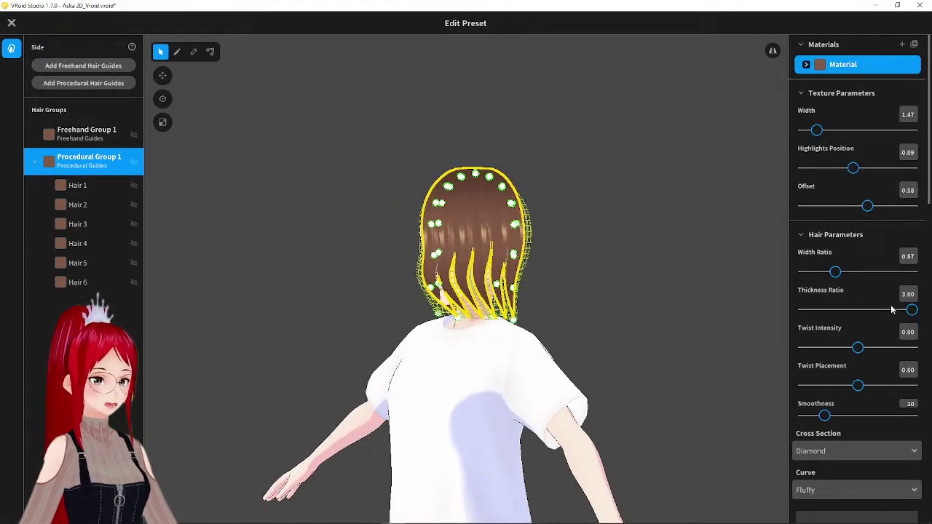
pyautogui.moveTo(891, 309); pyautogui.dragTo(853, 309)
# - Try a twist intensity of 5.00, reduce it to 0.74, and shift the twist placement to -0.18
pyautogui.moveTo(857, 347); pyautogui.dragTo(912, 330)
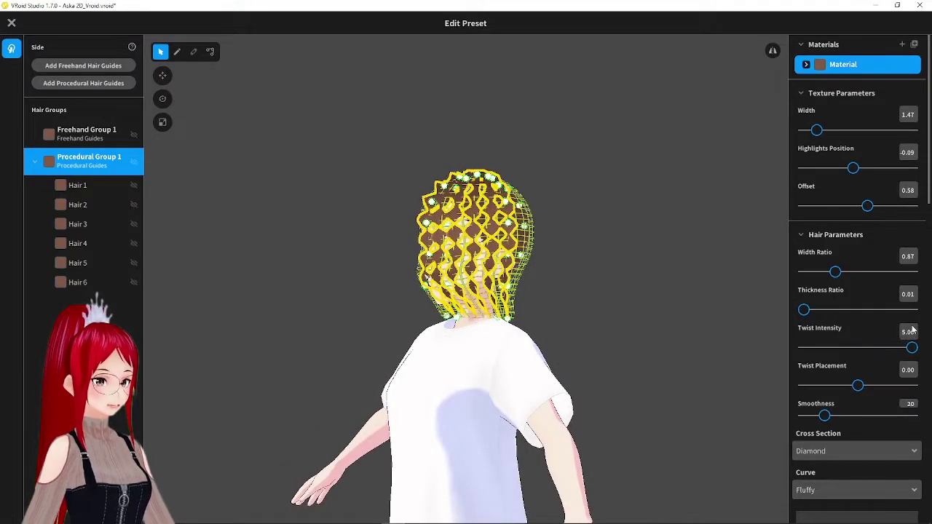
pyautogui.moveTo(553, 244)
pyautogui.mouseDown(button='right')
pyautogui.moveTo(579, 250)
pyautogui.moveTo(564, 250)
pyautogui.mouseUp(button='right')
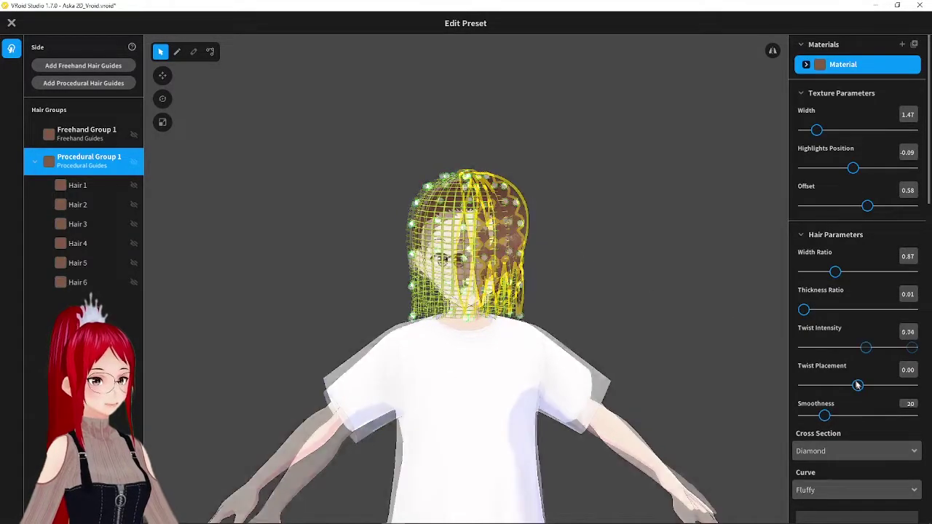
pyautogui.moveTo(857, 385); pyautogui.dragTo(806, 384)
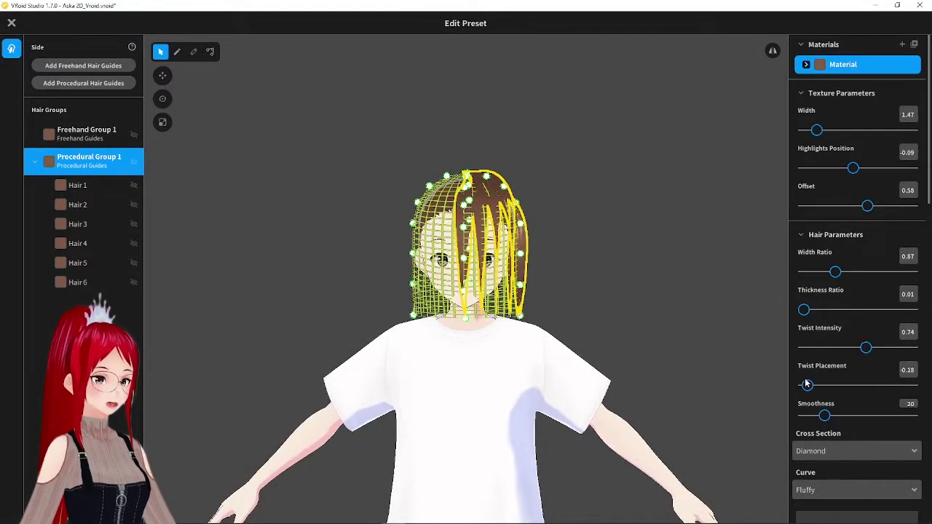
# - Try different smoothness values on the procedural hair, going down to the minimum of 1
pyautogui.moveTo(826, 416); pyautogui.dragTo(847, 419)
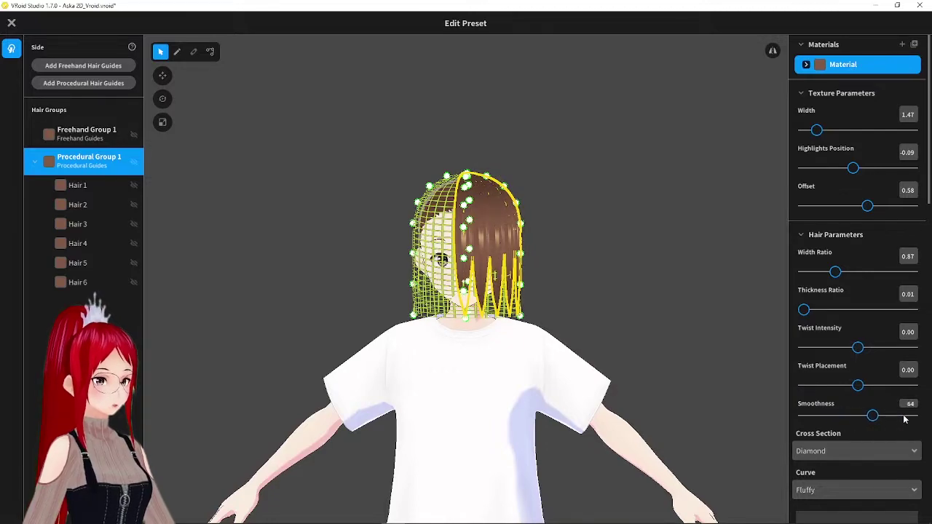
pyautogui.click(546, 291)
pyautogui.scroll(3, 532, 285)
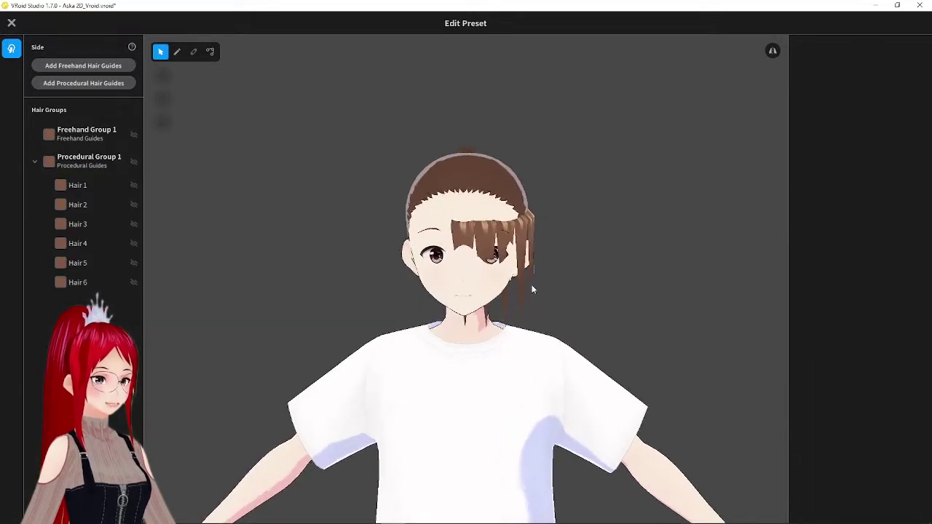
pyautogui.click(88, 164)
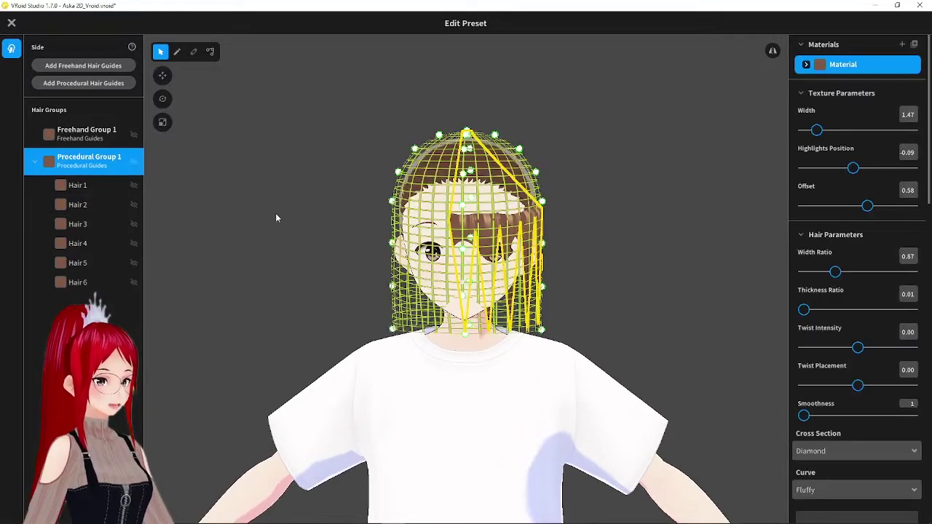
pyautogui.moveTo(805, 419); pyautogui.dragTo(792, 416)
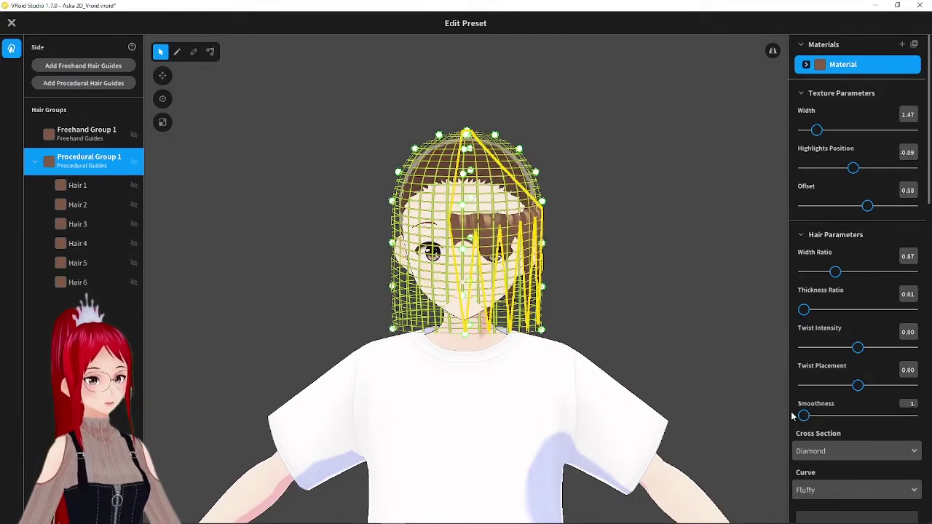
pyautogui.moveTo(738, 369); pyautogui.dragTo(706, 350, button='right')
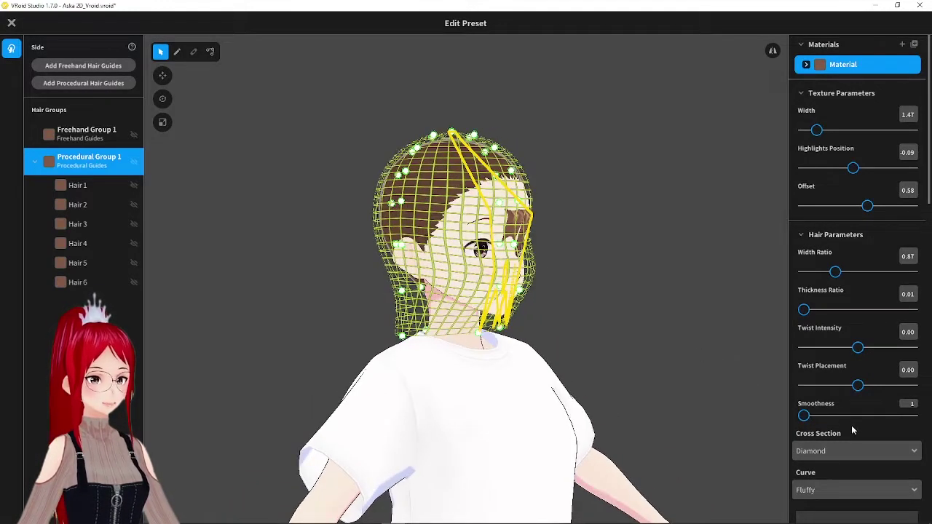
# - Set the procedural hair's smoothness to 100
pyautogui.moveTo(808, 419); pyautogui.dragTo(856, 418)
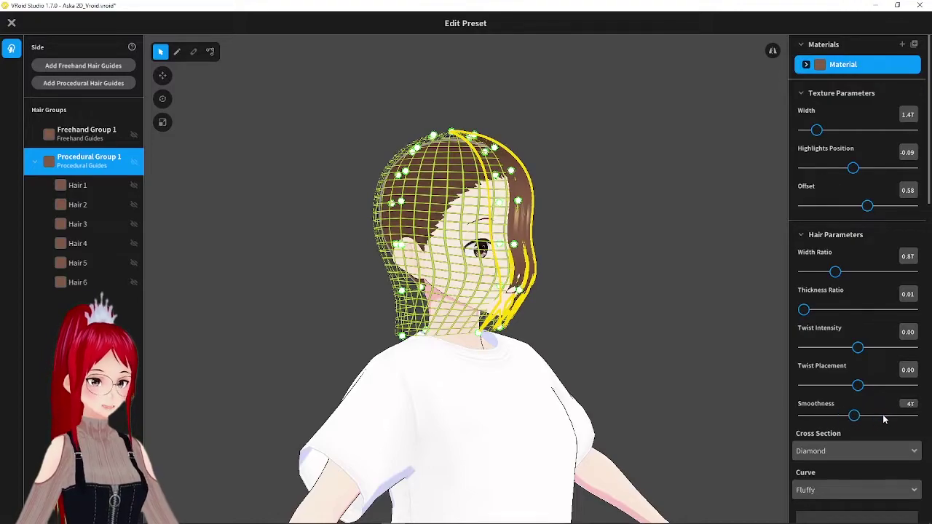
pyautogui.moveTo(710, 353); pyautogui.dragTo(588, 330, button='right')
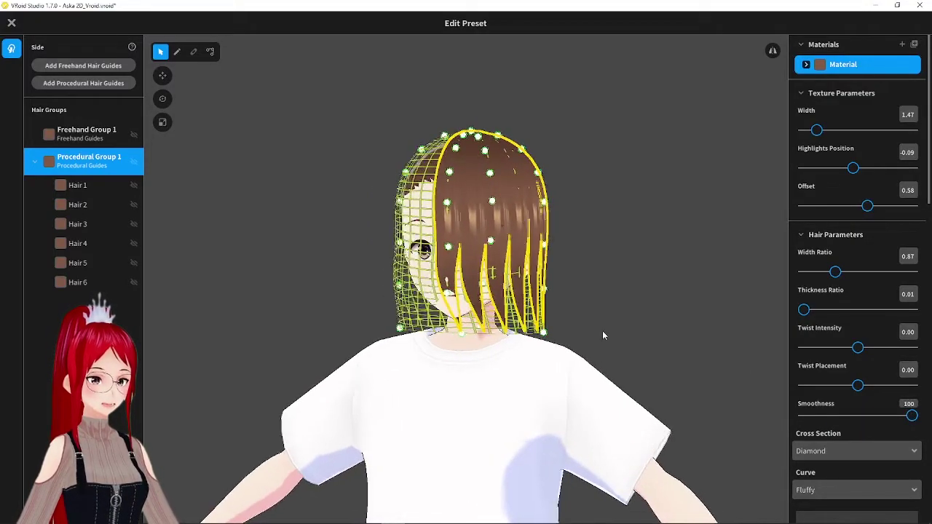
# - Set the hair's thickness ratio to 2.15 and raise the end point of the Fluffy curve to its maximum so the strand tips widen
pyautogui.scroll(-2, 743, 362)
pyautogui.moveTo(643, 349); pyautogui.dragTo(648, 339, button='right')
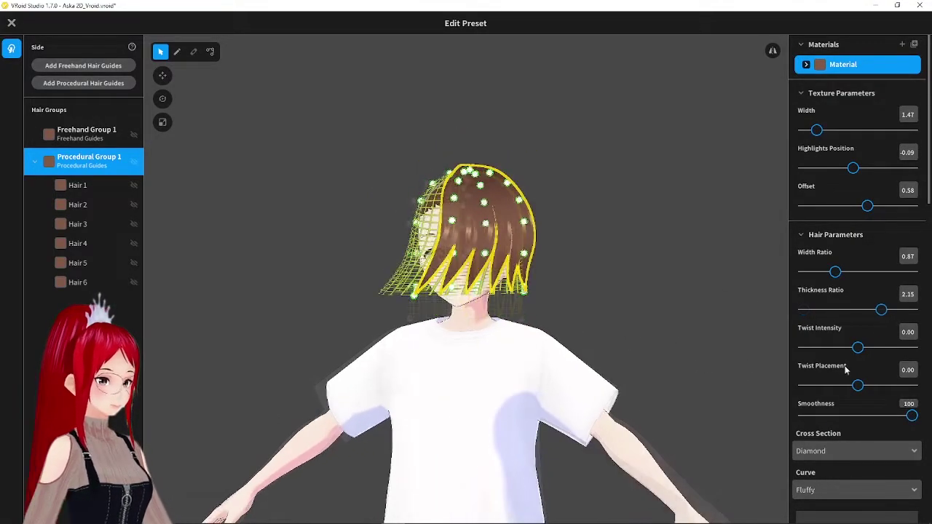
pyautogui.scroll(-1, 846, 368)
pyautogui.moveTo(917, 512); pyautogui.dragTo(917, 462)
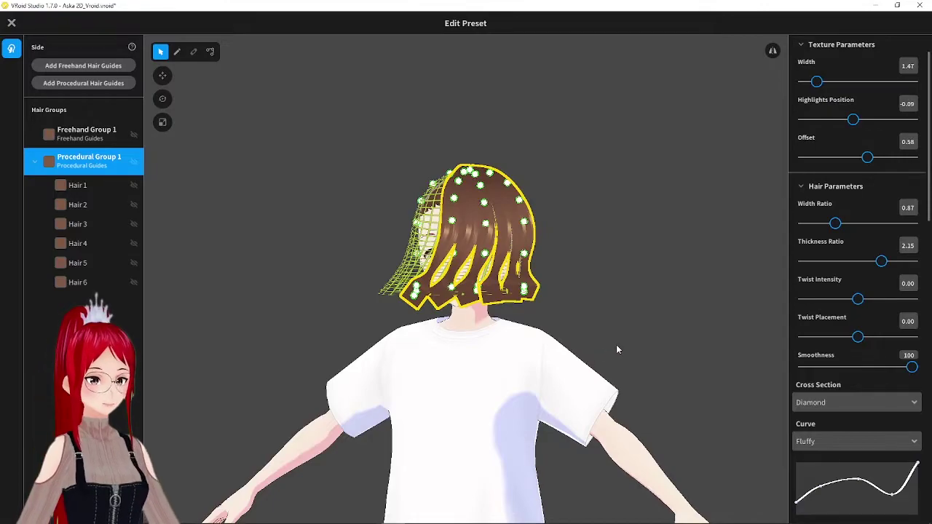
pyautogui.scroll(3, 615, 346)
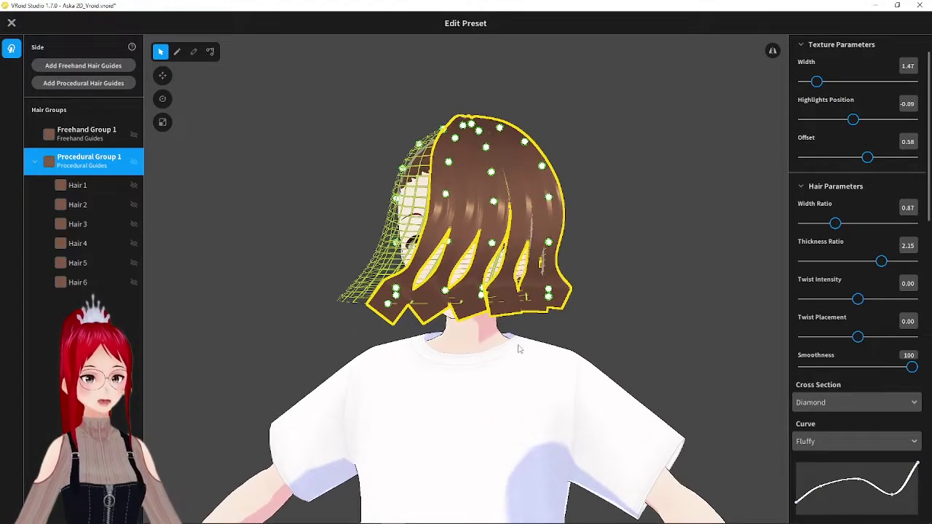
pyautogui.moveTo(609, 343); pyautogui.dragTo(611, 333, button='right')
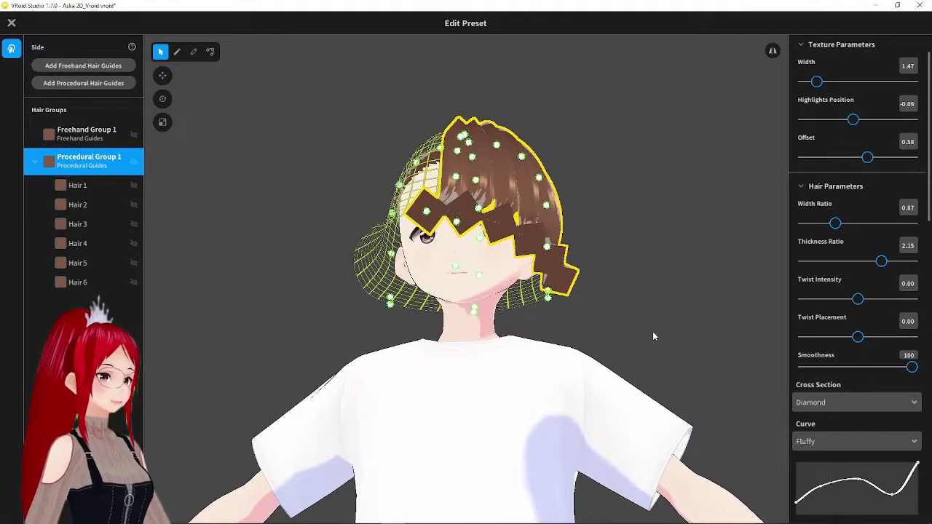
# - Try the Triangle and Bottomless Triangle cross sections on the procedural hair group
pyautogui.click(836, 404)
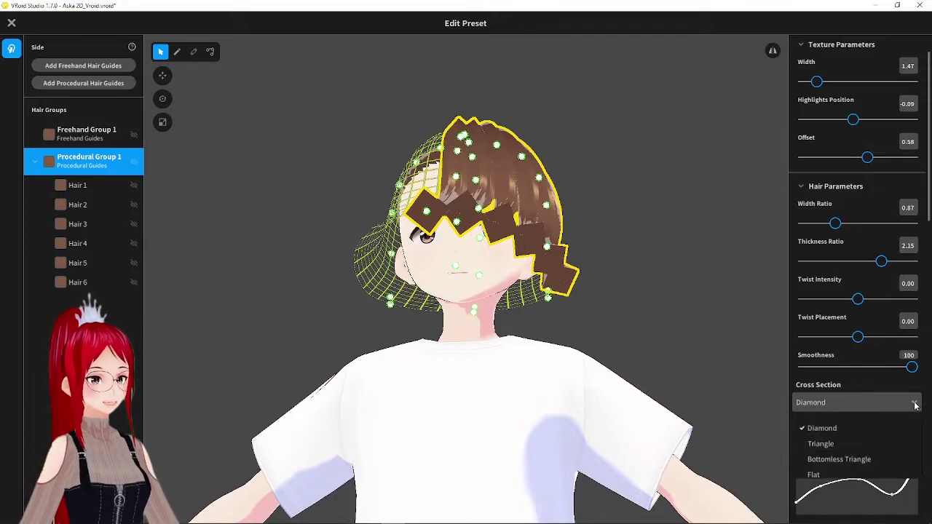
pyautogui.click(822, 445)
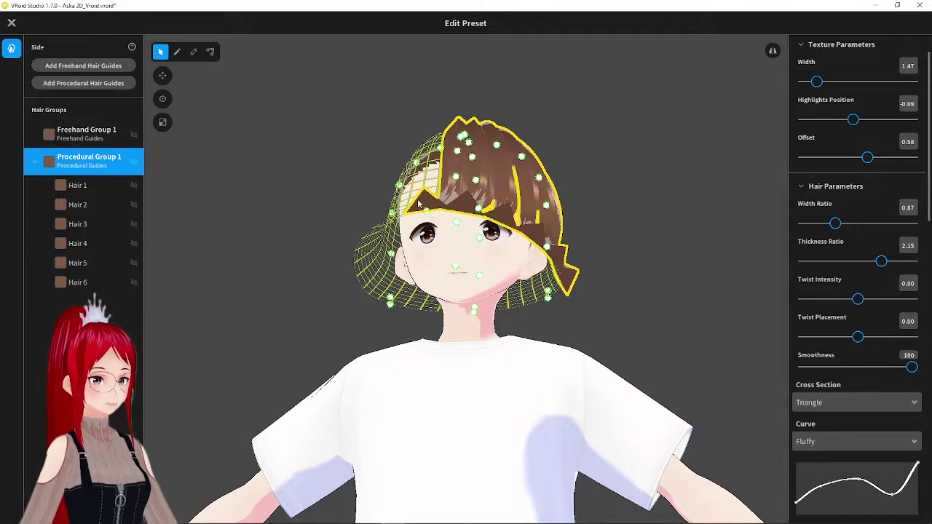
pyautogui.moveTo(613, 230)
pyautogui.mouseDown(button='right')
pyautogui.moveTo(658, 230)
pyautogui.moveTo(615, 233)
pyautogui.mouseUp(button='right')
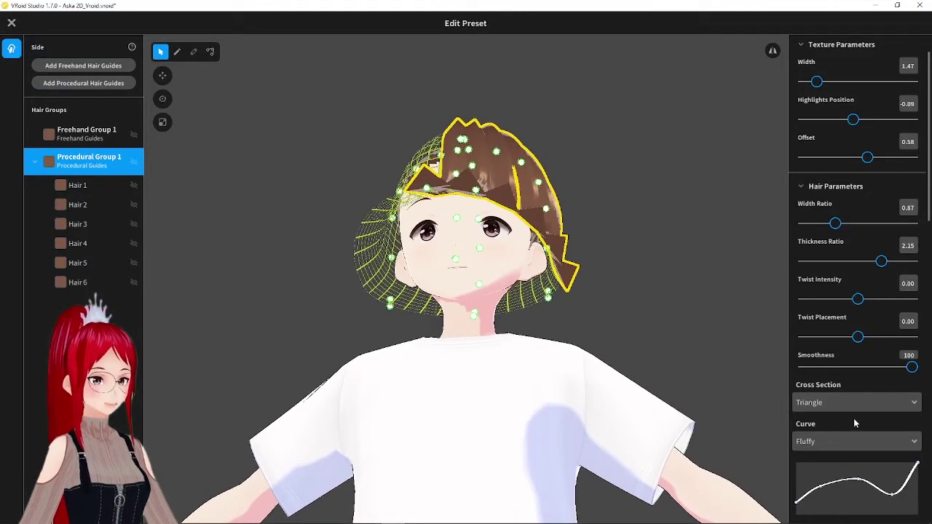
pyautogui.click(916, 403)
pyautogui.click(846, 458)
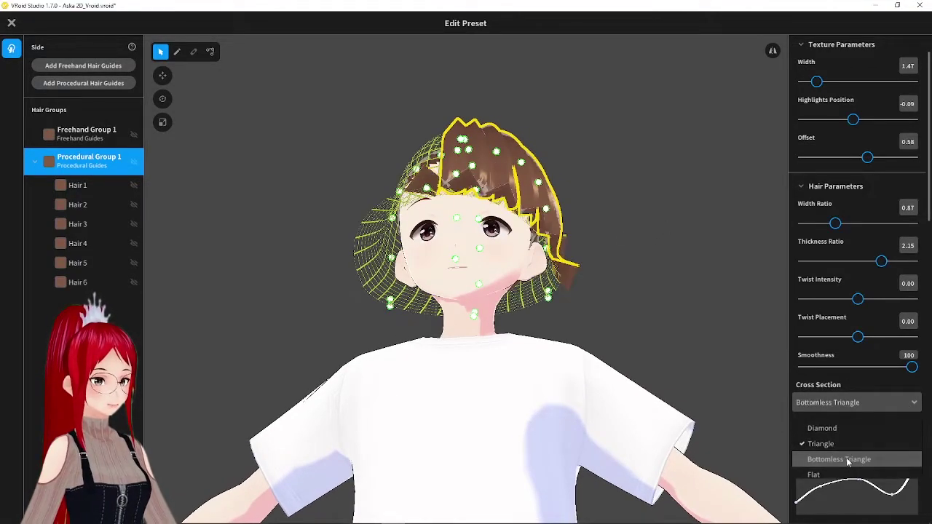
pyautogui.moveTo(602, 273)
pyautogui.mouseDown(button='right')
pyautogui.moveTo(620, 278)
pyautogui.moveTo(608, 284)
pyautogui.mouseUp(button='right')
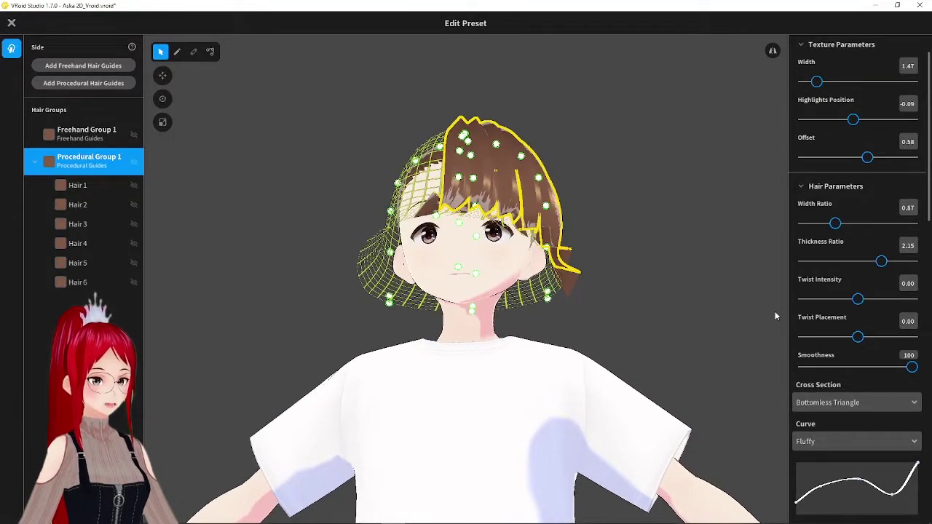
# - Set the procedural hair's cross section to Flat and its curve to Straight
pyautogui.scroll(-1, 862, 408)
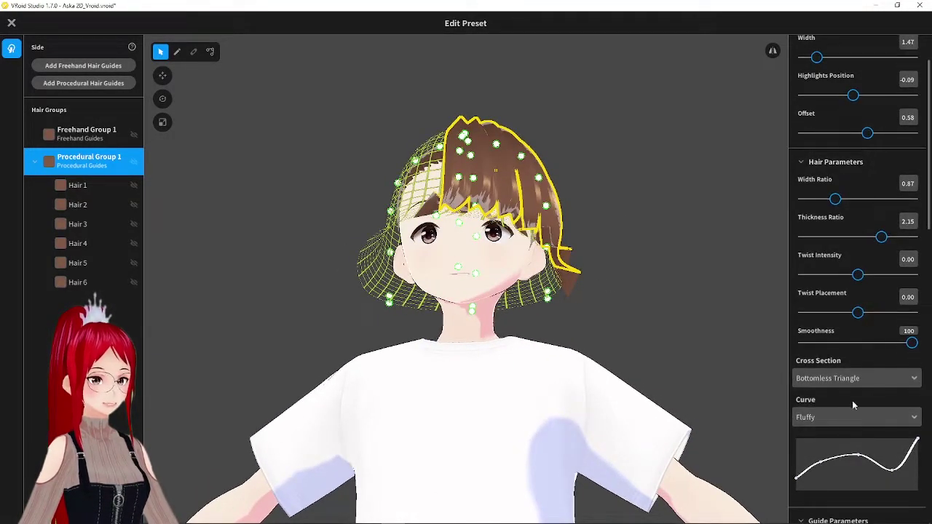
pyautogui.click(916, 381)
pyautogui.click(814, 451)
pyautogui.moveTo(689, 366); pyautogui.dragTo(577, 315, button='right')
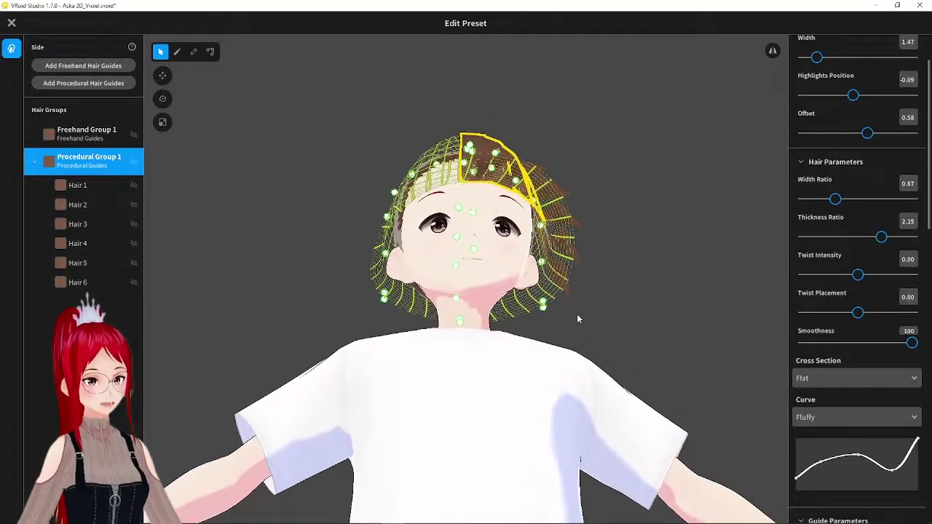
pyautogui.click(906, 418)
pyautogui.click(830, 457)
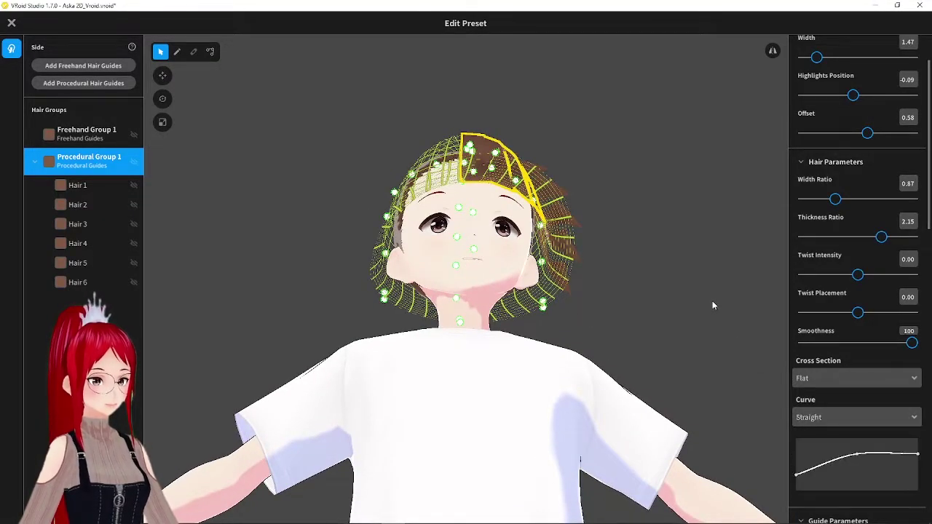
pyautogui.moveTo(712, 301); pyautogui.dragTo(772, 335, button='right')
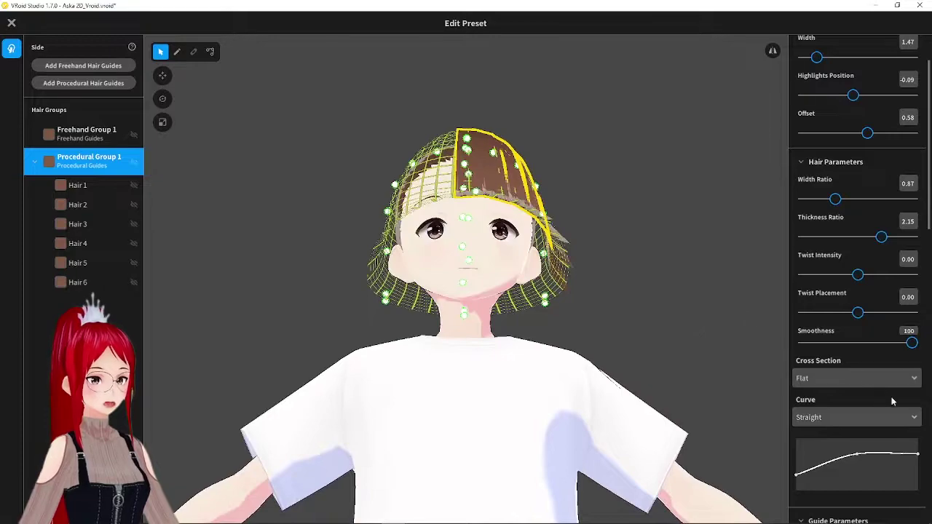
# - Try the Bottomless Triangle and Triangle cross sections on the procedural hair group
pyautogui.click(911, 415)
pyautogui.click(866, 378)
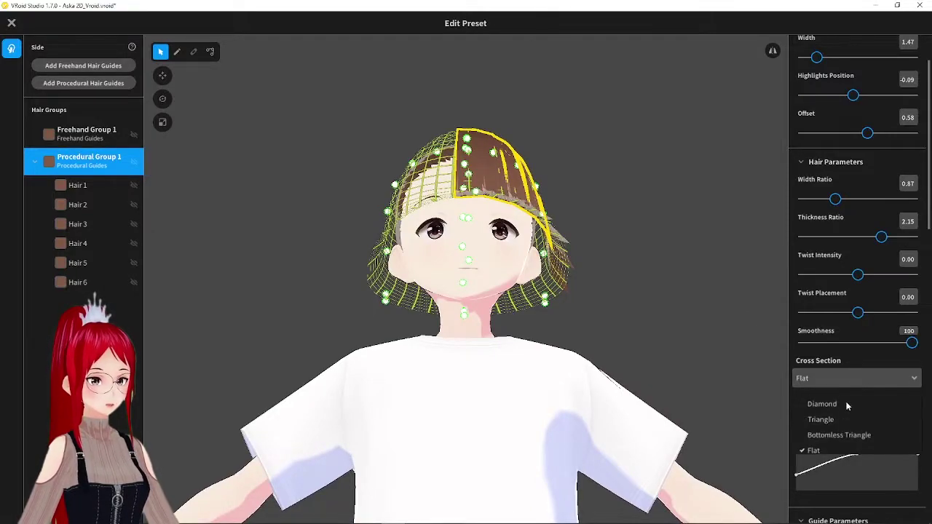
pyautogui.click(840, 435)
pyautogui.click(849, 416)
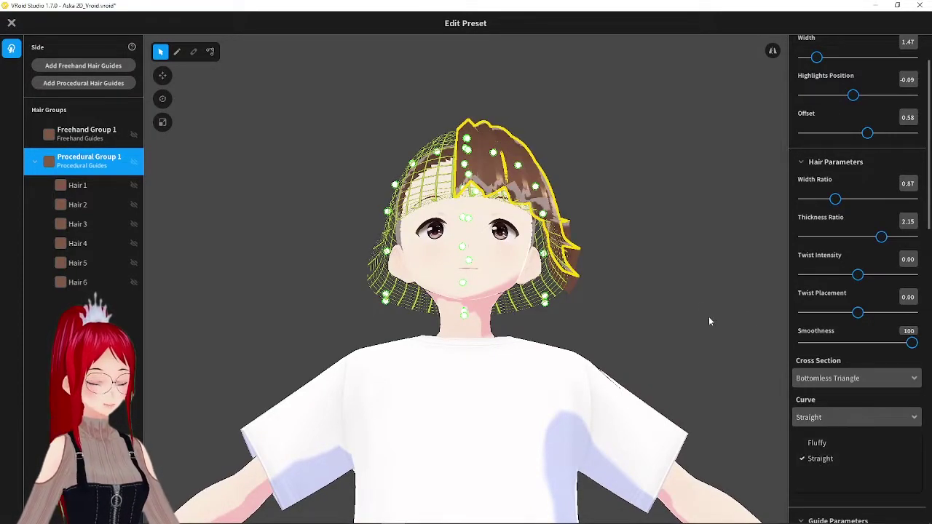
pyautogui.click(815, 369)
pyautogui.click(820, 377)
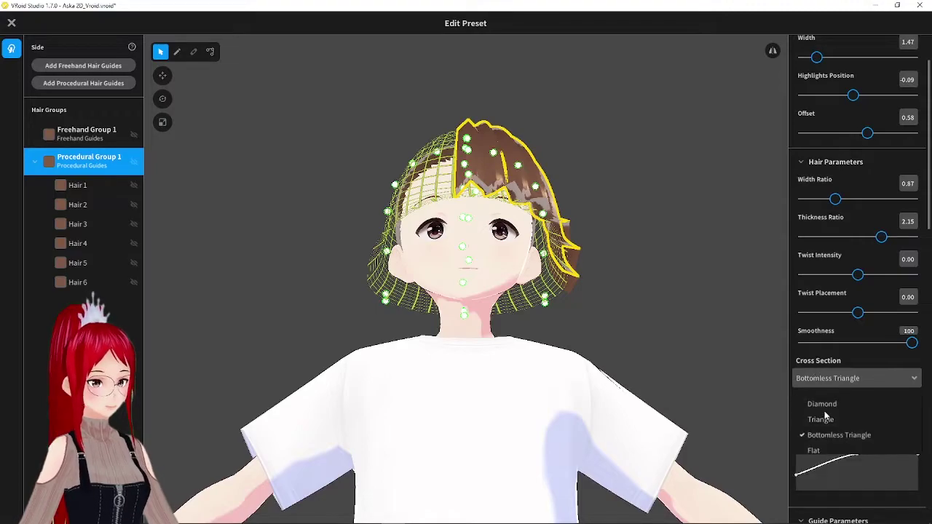
pyautogui.click(816, 447)
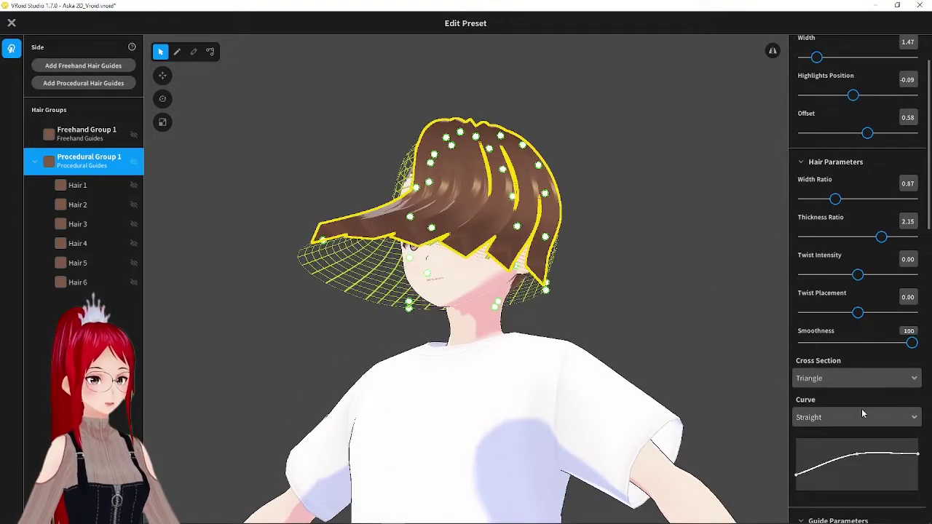
# - Set the procedural hair's curve to Fluffy with a reshaped tip end, and set its cross section to Diamond
pyautogui.click(863, 413)
pyautogui.click(836, 439)
pyautogui.moveTo(653, 330)
pyautogui.mouseDown(button='right')
pyautogui.moveTo(652, 314)
pyautogui.moveTo(640, 322)
pyautogui.moveTo(657, 323)
pyautogui.moveTo(647, 316)
pyautogui.moveTo(648, 327)
pyautogui.mouseUp(button='right')
pyautogui.moveTo(919, 485); pyautogui.dragTo(904, 411)
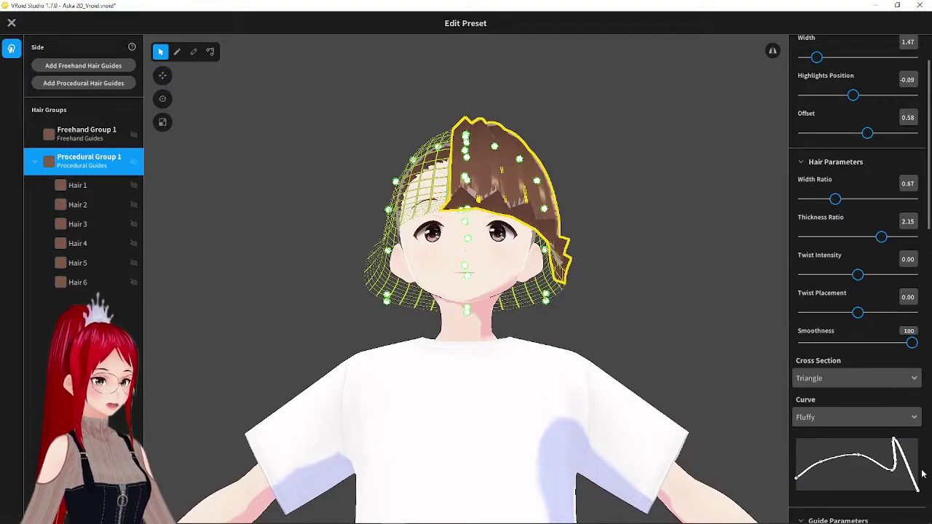
pyautogui.click(829, 379)
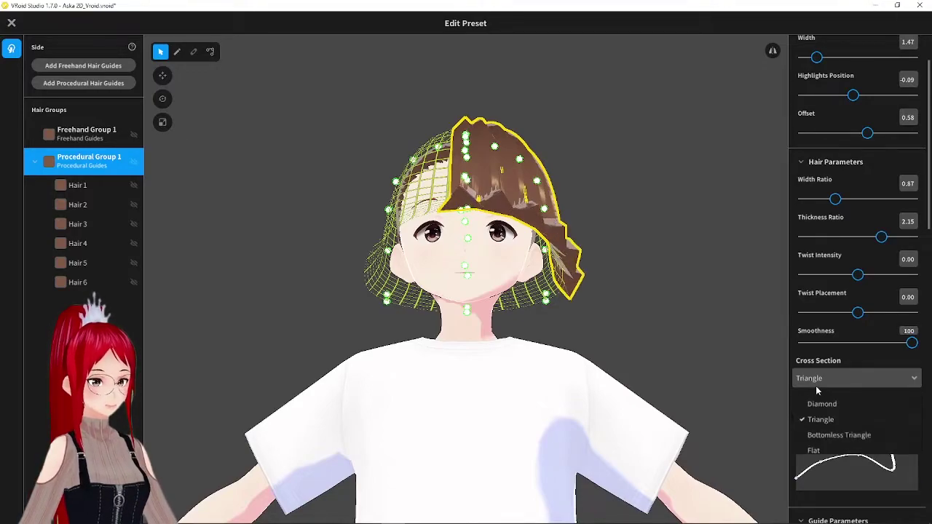
pyautogui.click(823, 401)
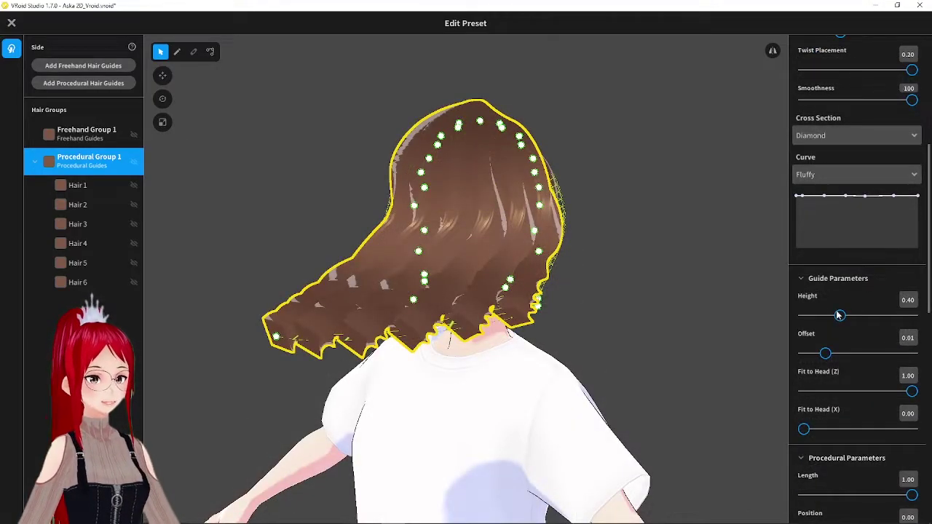
# - Set the procedural hair guide's height to 0.44 and slightly increase its offset from the head
pyautogui.moveTo(837, 315); pyautogui.dragTo(869, 314)
pyautogui.click(846, 313)
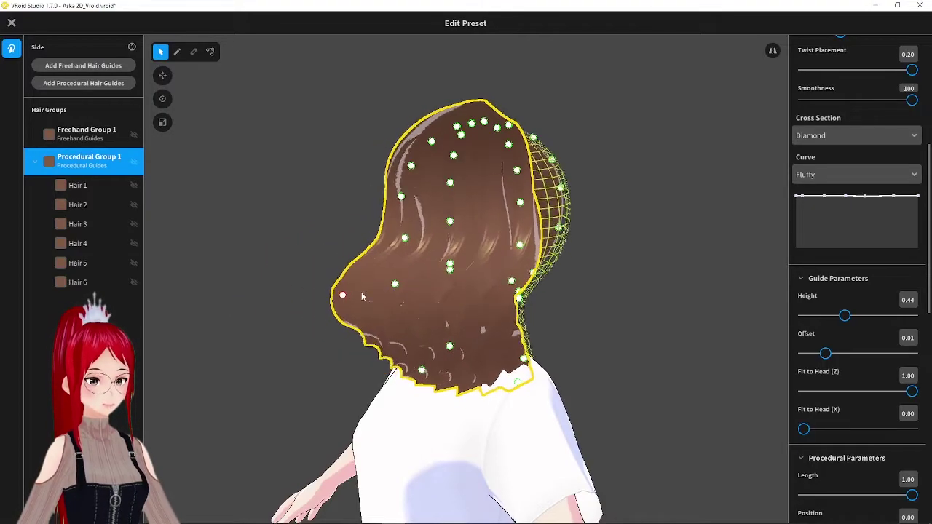
pyautogui.moveTo(825, 354); pyautogui.dragTo(840, 352)
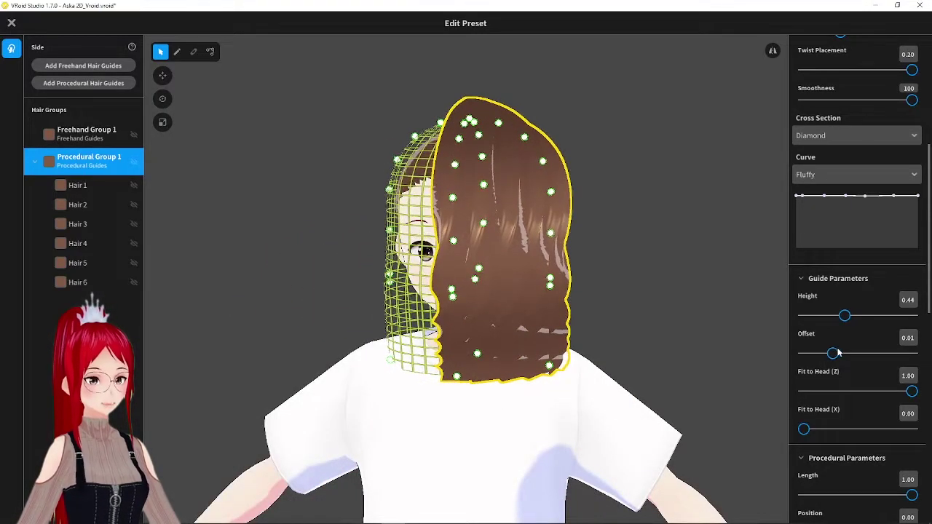
# - Set the procedural hair's length to 0.63, position to 59.7 and interval to about 236
pyautogui.scroll(-1, 915, 366)
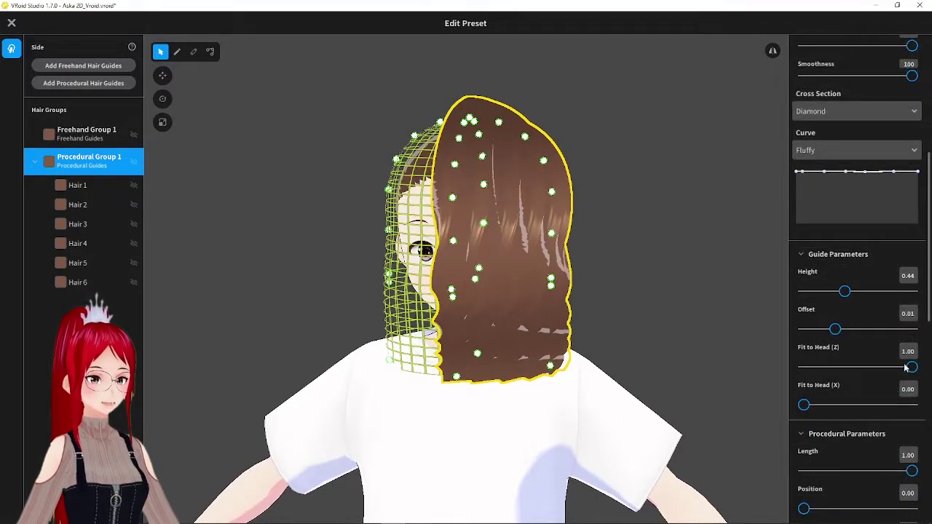
pyautogui.moveTo(906, 367); pyautogui.dragTo(867, 371)
pyautogui.scroll(-4, 873, 384)
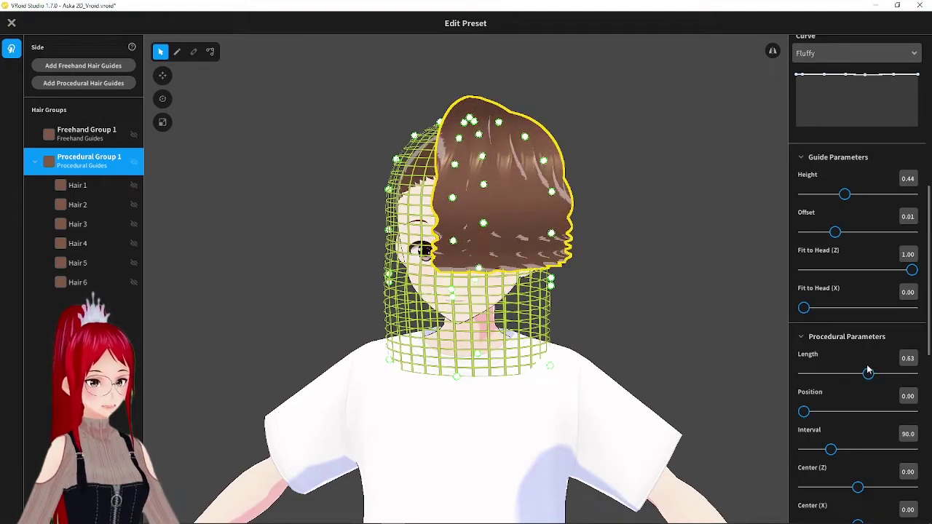
pyautogui.moveTo(804, 412); pyautogui.dragTo(845, 410)
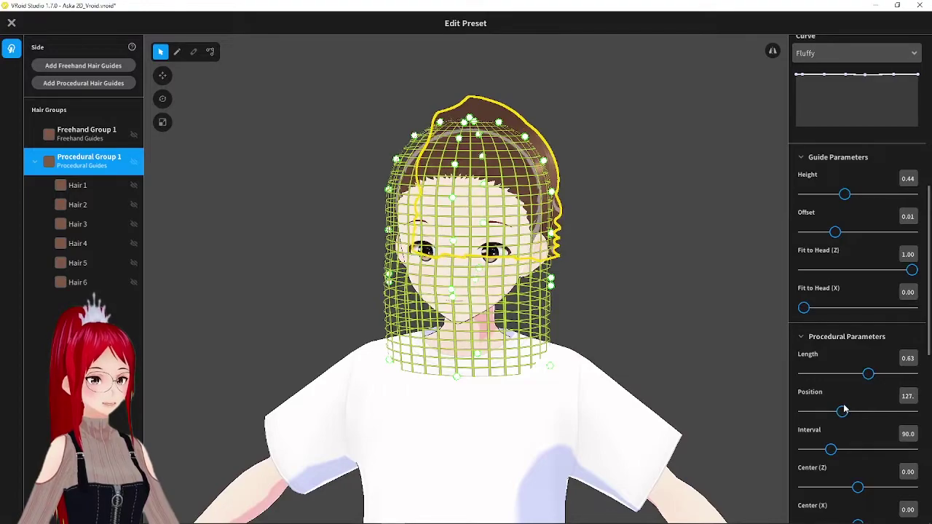
pyautogui.moveTo(834, 452); pyautogui.dragTo(873, 448)
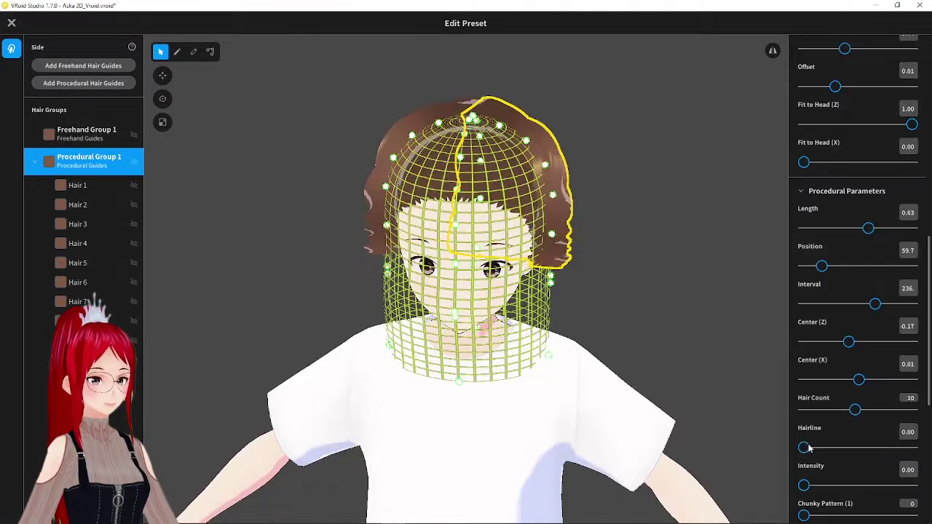
# - Raise the procedural hair's hairline to 0.17 and try a higher setting while checking the strands around the head
pyautogui.moveTo(807, 447); pyautogui.dragTo(827, 446)
pyautogui.moveTo(708, 275); pyautogui.dragTo(531, 271, button='right')
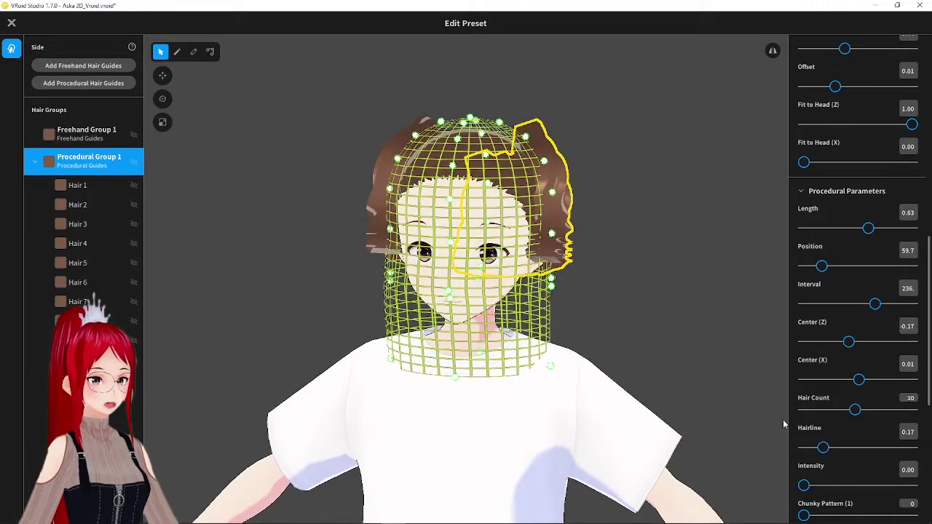
pyautogui.moveTo(823, 448); pyautogui.dragTo(873, 442)
pyautogui.moveTo(734, 333); pyautogui.dragTo(557, 332, button='right')
pyautogui.scroll(-2, 843, 430)
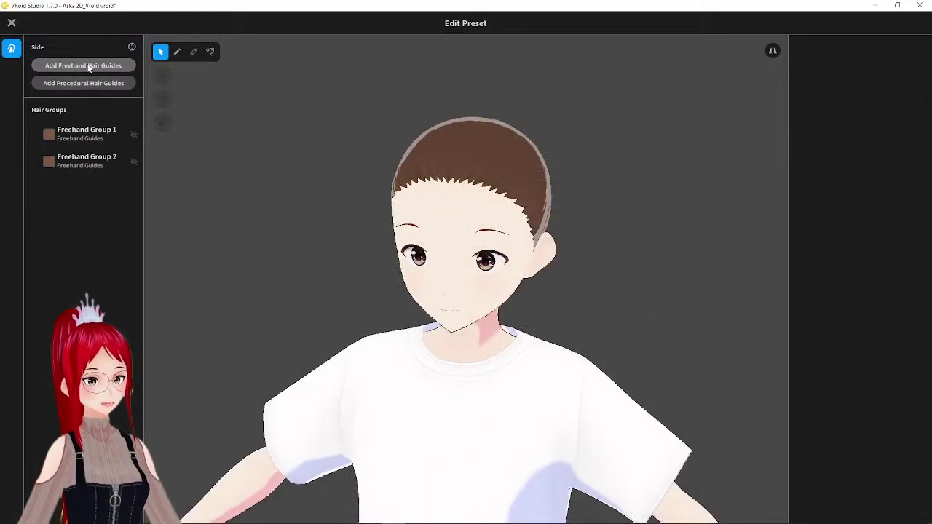
# - Try the move, rotate and resize tools on the hair guide of Freehand Group 2
pyautogui.click(103, 160)
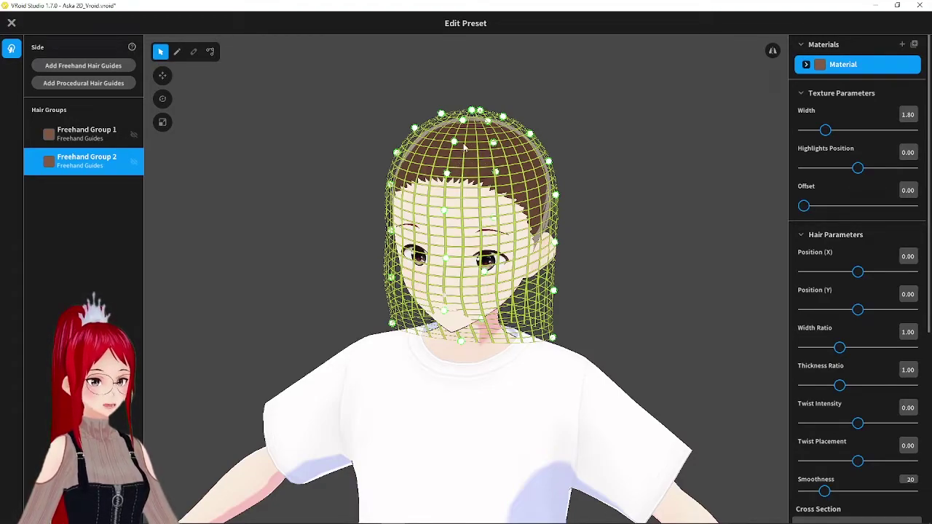
pyautogui.click(163, 75)
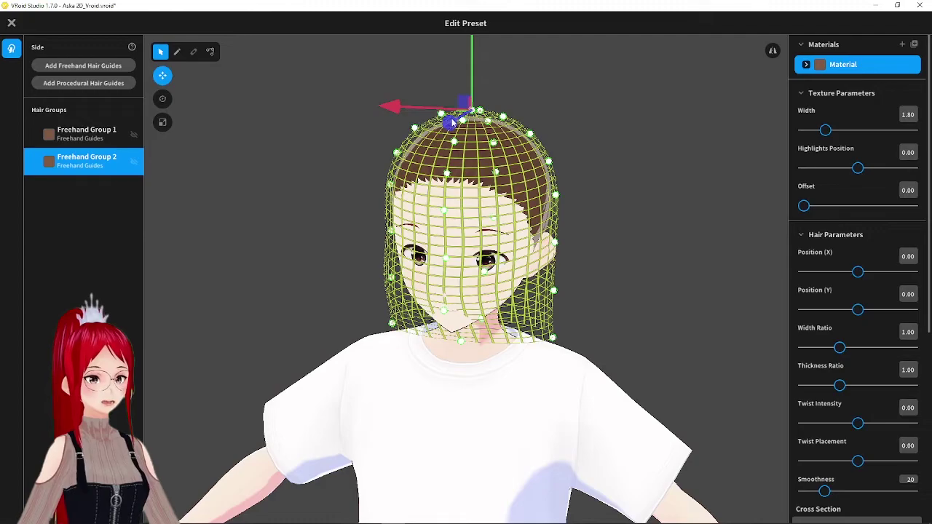
pyautogui.moveTo(451, 124); pyautogui.dragTo(371, 116)
pyautogui.click(163, 99)
pyautogui.click(163, 123)
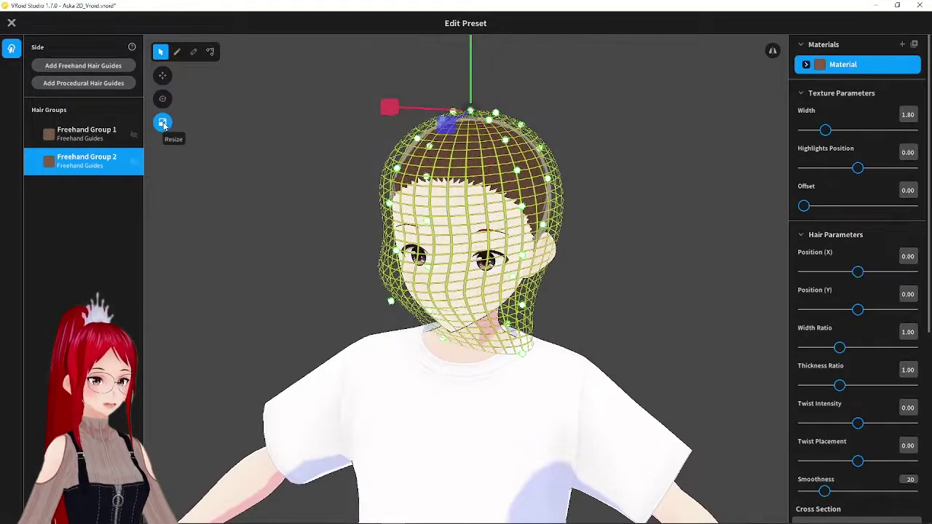
pyautogui.scroll(-3, 454, 95)
pyautogui.moveTo(470, 70)
pyautogui.mouseDown()
pyautogui.moveTo(481, 146)
pyautogui.moveTo(480, 69)
pyautogui.mouseUp()
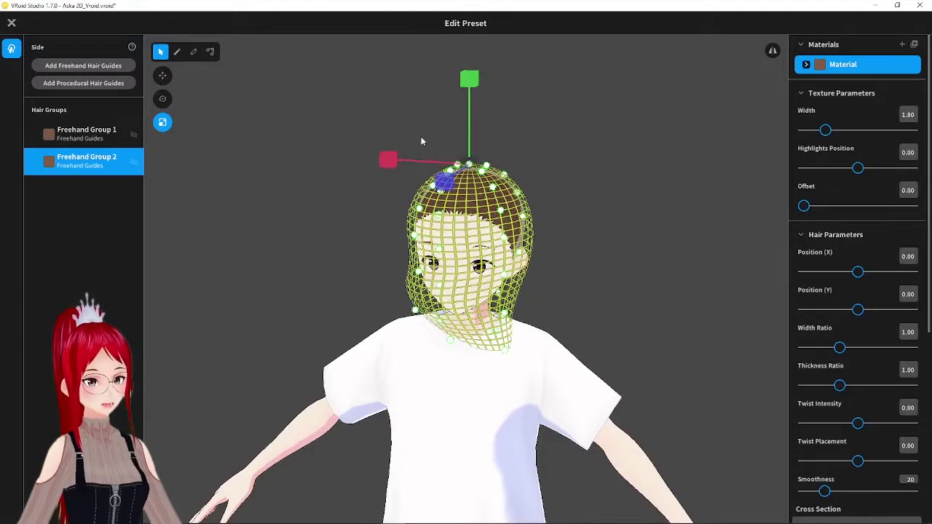
pyautogui.moveTo(390, 158); pyautogui.dragTo(384, 158)
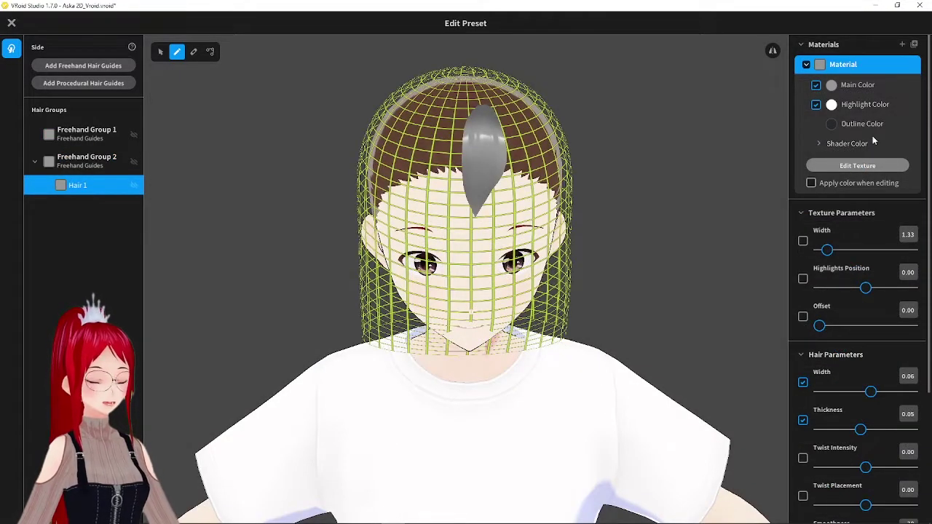
# - Give the hair material a half-red, half-blue base texture in the texture editor and select Hair 1 in the preset
pyautogui.click(857, 165)
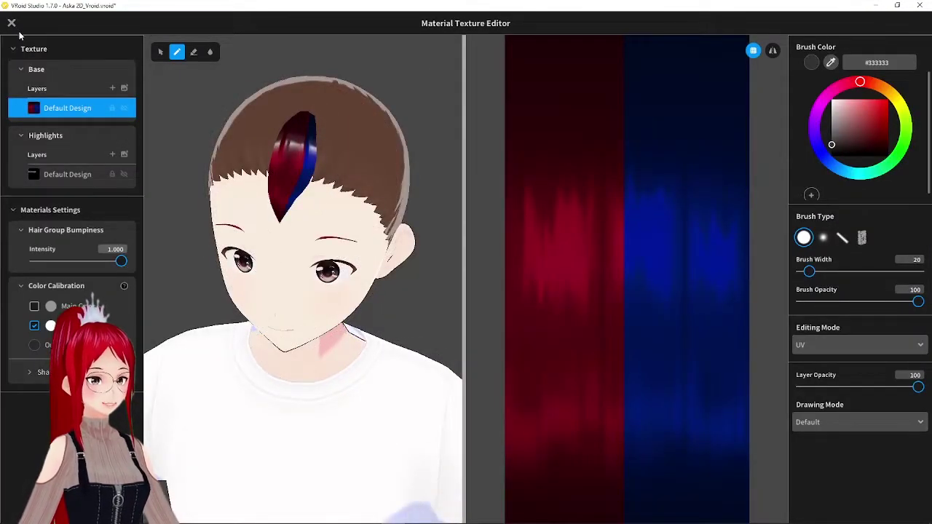
pyautogui.click(12, 24)
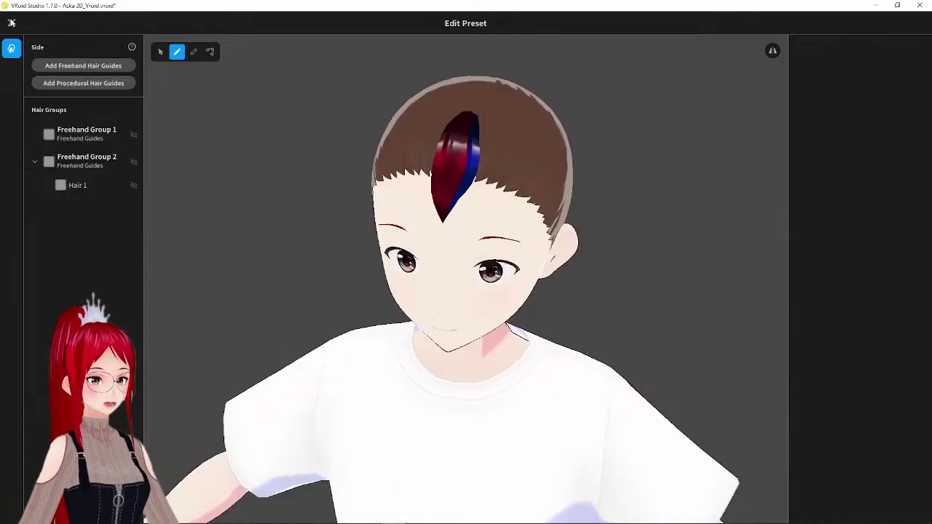
pyautogui.click(95, 187)
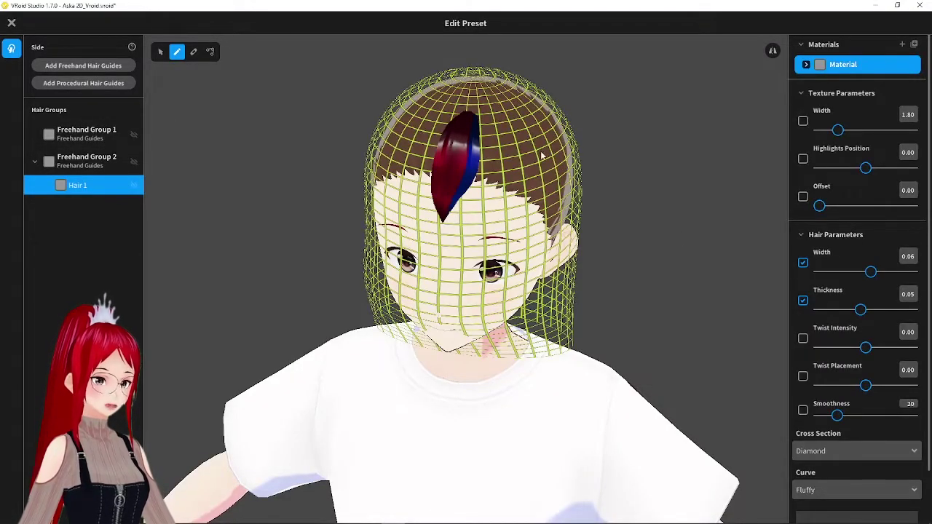
# - Reshape Hair 1 into a longer S-shaped strand ending between the eyes by moving its control points
pyautogui.click(210, 51)
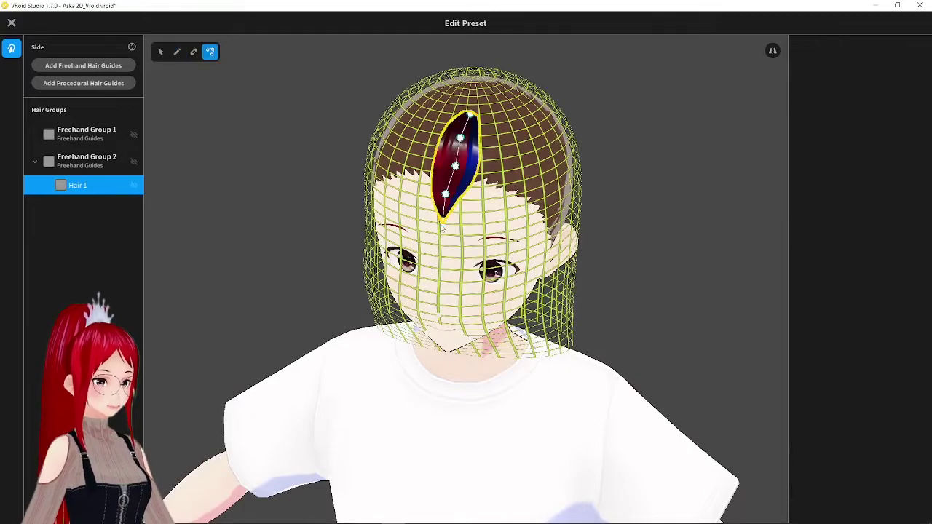
pyautogui.moveTo(446, 195); pyautogui.dragTo(451, 198)
pyautogui.moveTo(456, 166); pyautogui.dragTo(467, 134)
pyautogui.moveTo(467, 138); pyautogui.dragTo(502, 121, button='right')
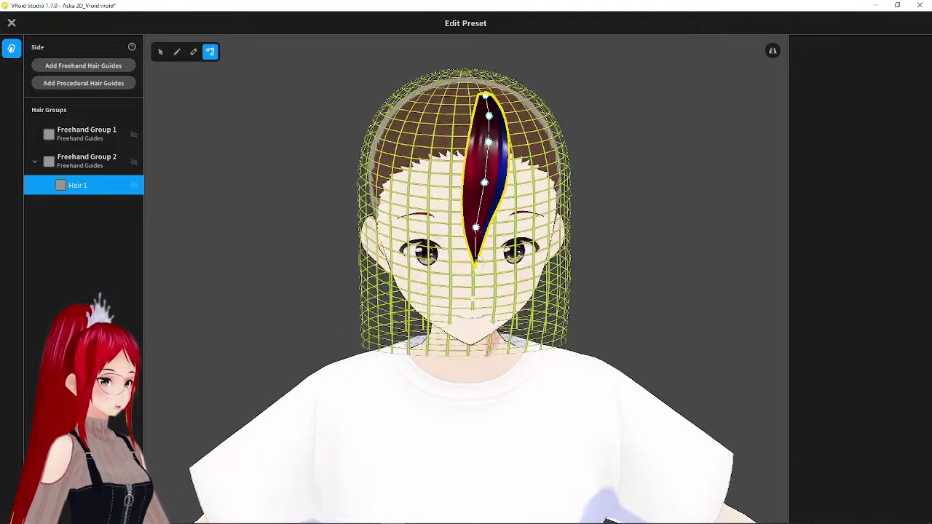
pyautogui.moveTo(476, 258); pyautogui.dragTo(488, 265)
pyautogui.moveTo(475, 228); pyautogui.dragTo(472, 241)
pyautogui.moveTo(485, 182); pyautogui.dragTo(469, 195)
pyautogui.moveTo(509, 87); pyautogui.dragTo(529, 158, button='right')
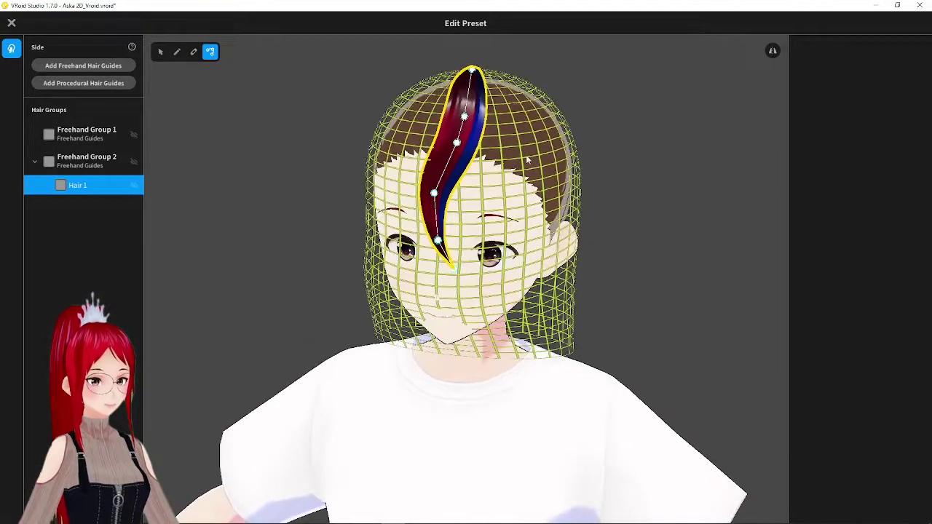
pyautogui.click(314, 158)
pyautogui.moveTo(291, 158); pyautogui.dragTo(314, 158, button='right')
# - Set Hair 1's texture width to 1.50, highlights position to -0.03 and offset to 0.00
pyautogui.click(93, 185)
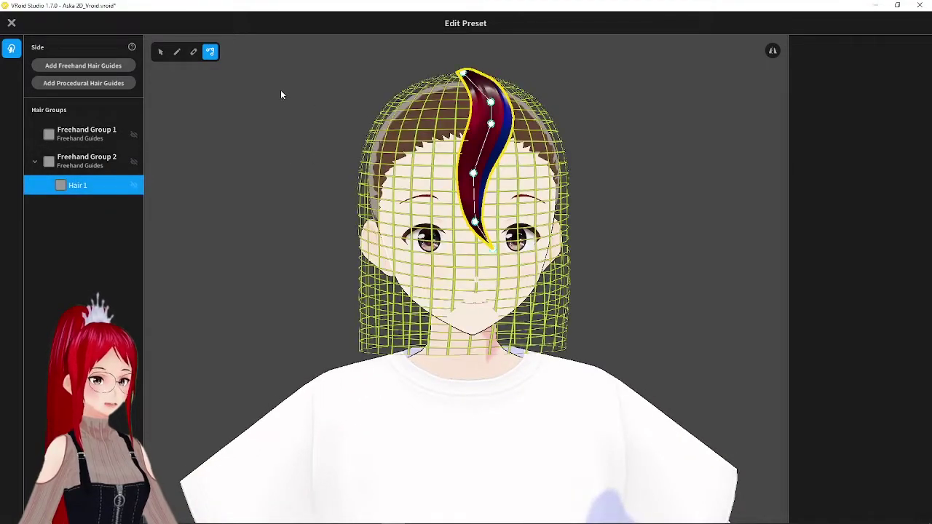
pyautogui.click(162, 53)
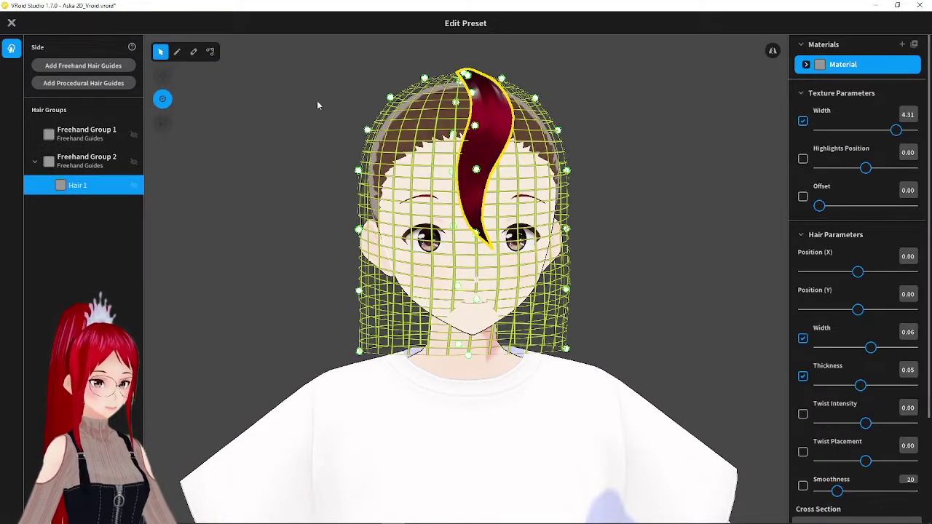
pyautogui.moveTo(896, 130); pyautogui.dragTo(795, 131)
pyautogui.moveTo(865, 169)
pyautogui.mouseDown()
pyautogui.moveTo(911, 168)
pyautogui.moveTo(863, 167)
pyautogui.mouseUp()
pyautogui.moveTo(825, 139); pyautogui.dragTo(836, 139)
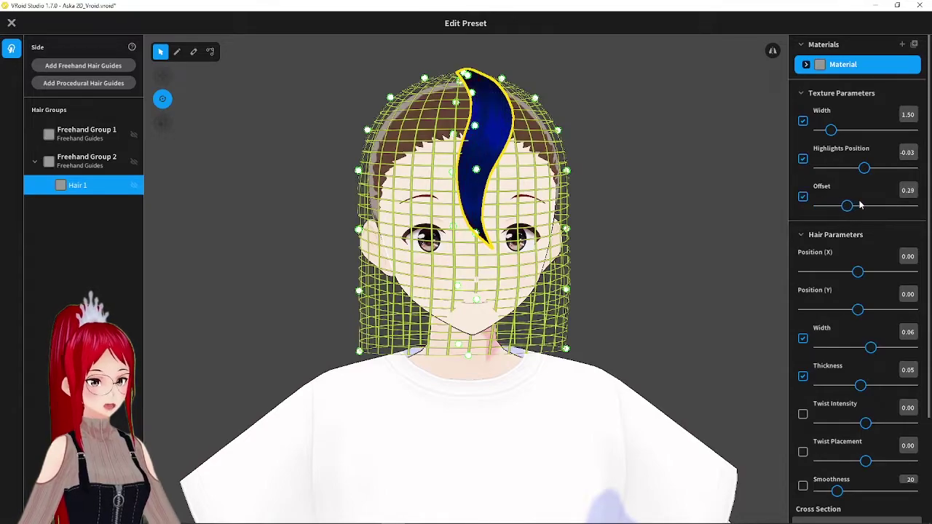
pyautogui.moveTo(847, 206); pyautogui.dragTo(816, 204)
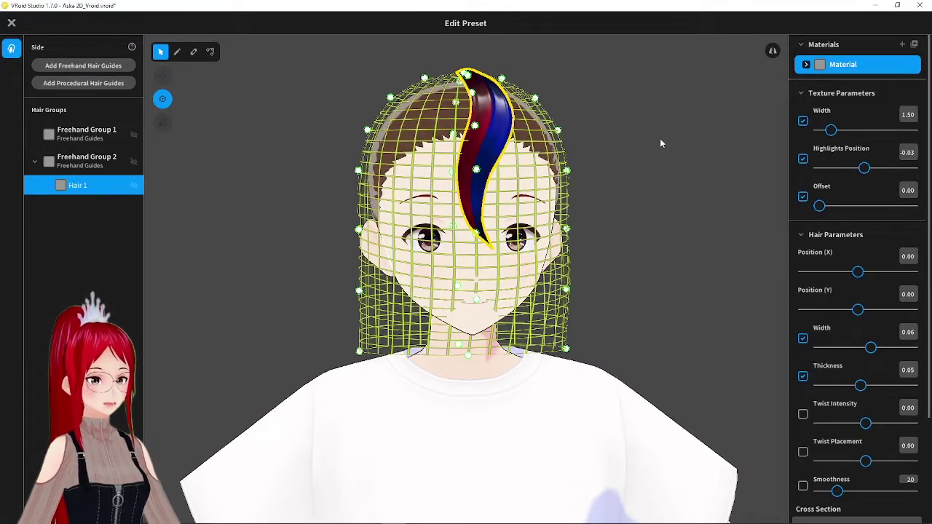
# - Set Hair 1's position to -0.04 in X and 0.01 in Y
pyautogui.scroll(-1, 661, 139)
pyautogui.moveTo(660, 139); pyautogui.dragTo(658, 145, button='right')
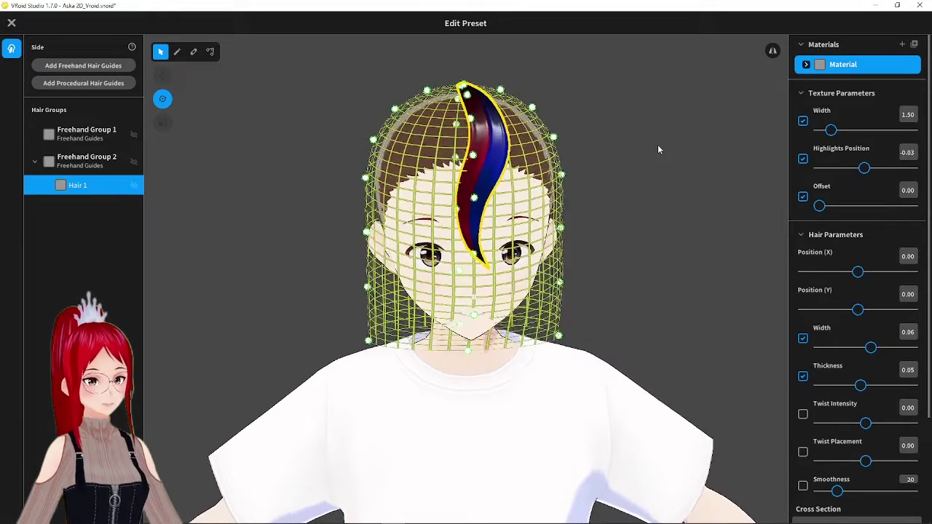
pyautogui.moveTo(857, 271); pyautogui.dragTo(855, 271)
pyautogui.moveTo(857, 310); pyautogui.dragTo(857, 309)
# - Set Hair 1's width to 0.10 and its thickness to 0.50
pyautogui.moveTo(871, 348); pyautogui.dragTo(895, 348)
pyautogui.moveTo(673, 228); pyautogui.dragTo(658, 222, button='right')
pyautogui.moveTo(857, 386); pyautogui.dragTo(914, 385)
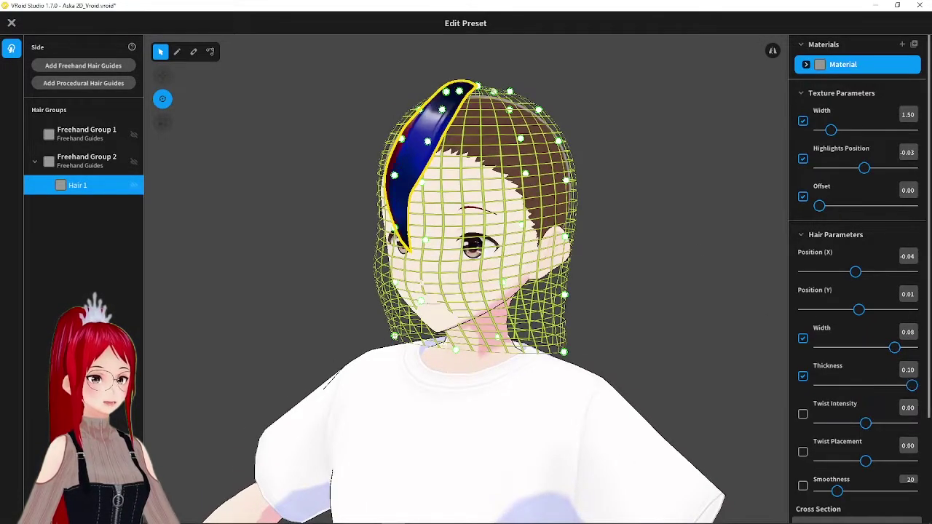
pyautogui.moveTo(735, 226); pyautogui.dragTo(684, 230, button='right')
pyautogui.moveTo(909, 386)
pyautogui.mouseDown()
pyautogui.moveTo(830, 391)
pyautogui.moveTo(911, 375)
pyautogui.mouseUp()
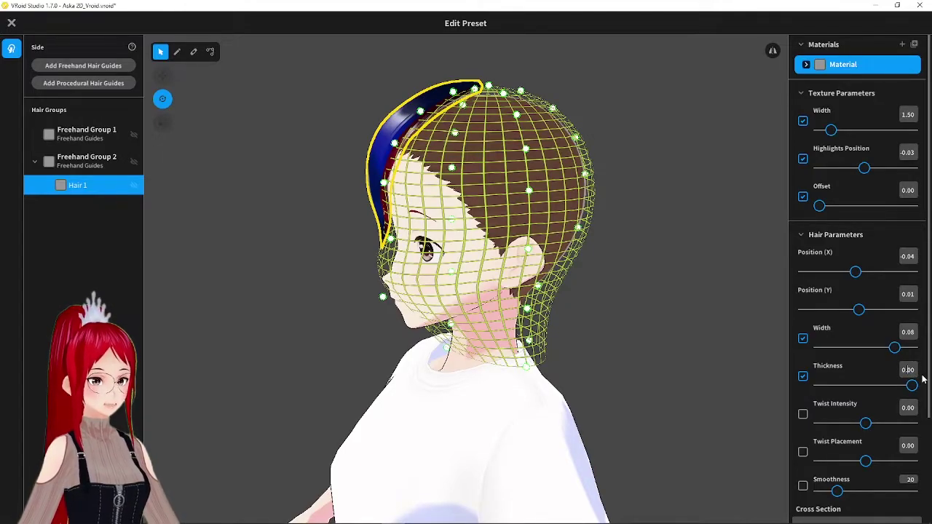
pyautogui.moveTo(662, 309); pyautogui.dragTo(706, 310, button='right')
pyautogui.moveTo(893, 347); pyautogui.dragTo(819, 347)
pyautogui.moveTo(684, 306)
pyautogui.mouseDown(button='right')
pyautogui.moveTo(711, 294)
pyautogui.moveTo(671, 304)
pyautogui.moveTo(639, 297)
pyautogui.moveTo(673, 300)
pyautogui.mouseUp(button='right')
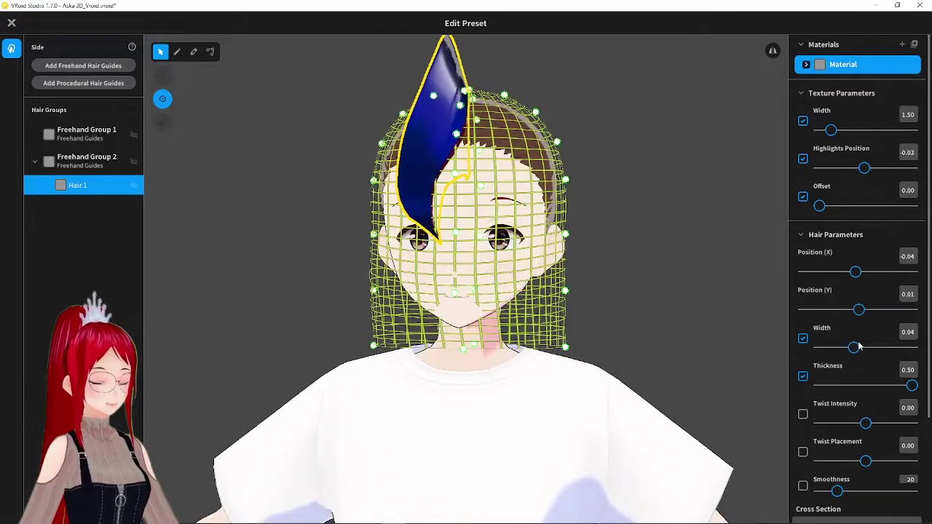
pyautogui.moveTo(799, 345); pyautogui.dragTo(651, 337, button='right')
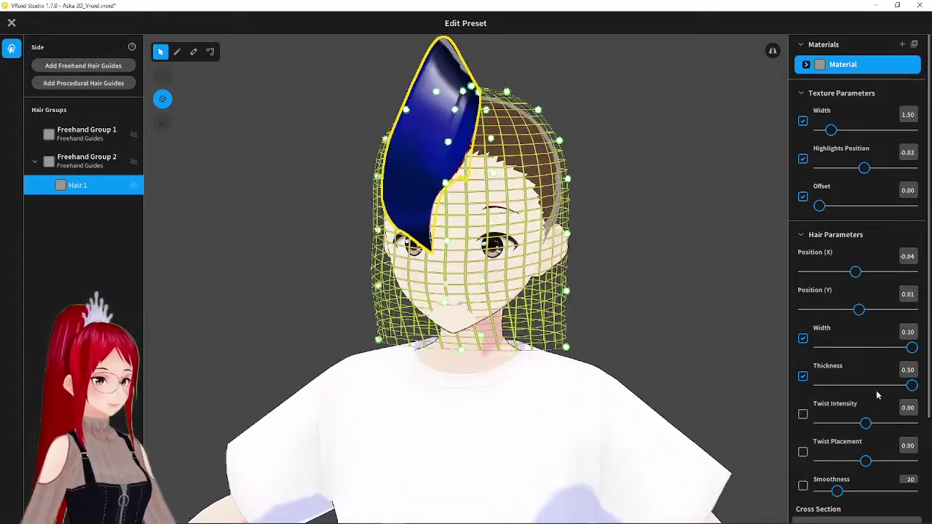
# - Set Hair 1's width to 0.05, its thickness to 0.01 and its twist intensity to 0
pyautogui.moveTo(880, 386); pyautogui.dragTo(792, 385)
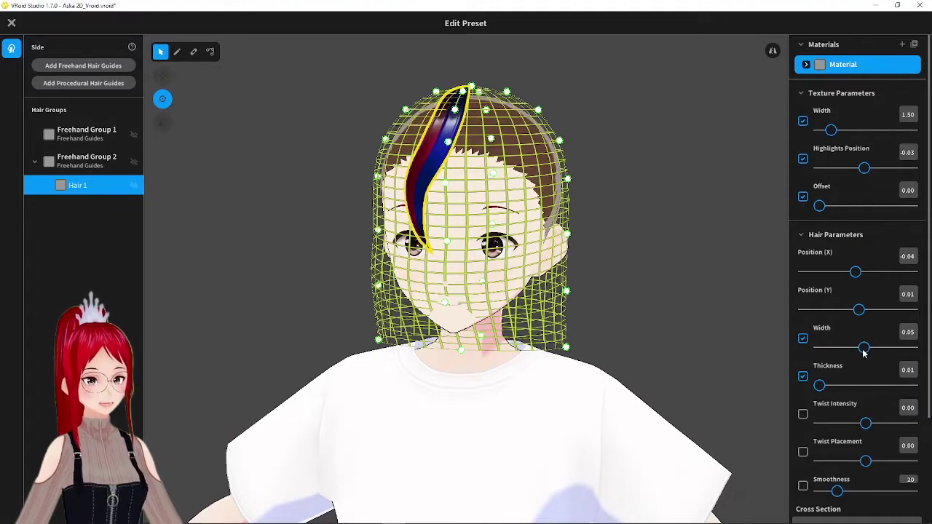
pyautogui.moveTo(873, 423); pyautogui.dragTo(849, 424)
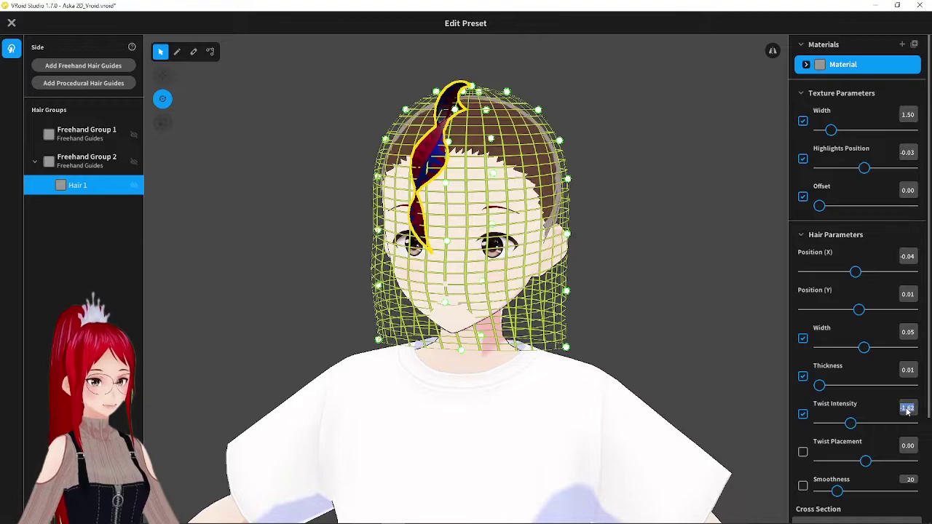
pyautogui.write('0')
pyautogui.press('Return')
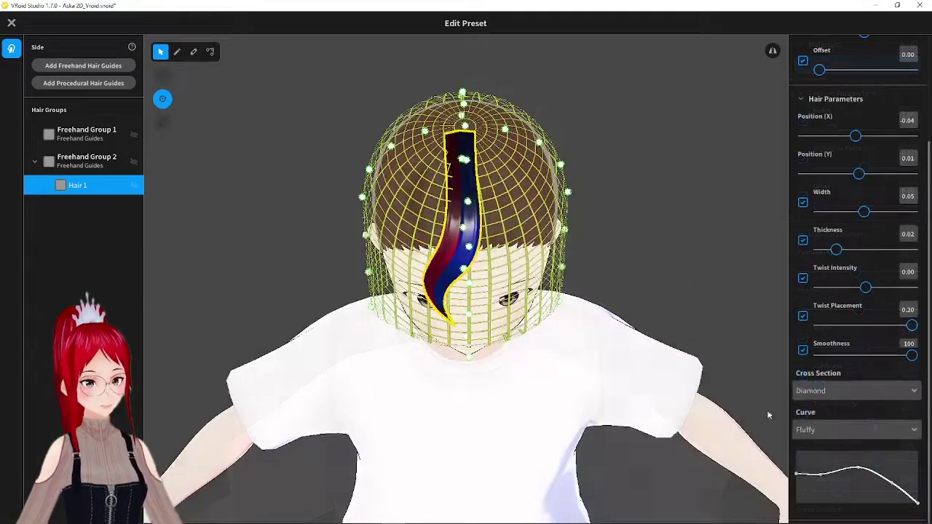
# - Raise the start, middle and end points of Hair 1's Fluffy curve to the maximum, keeping a dip near the root
pyautogui.moveTo(803, 501); pyautogui.dragTo(797, 450)
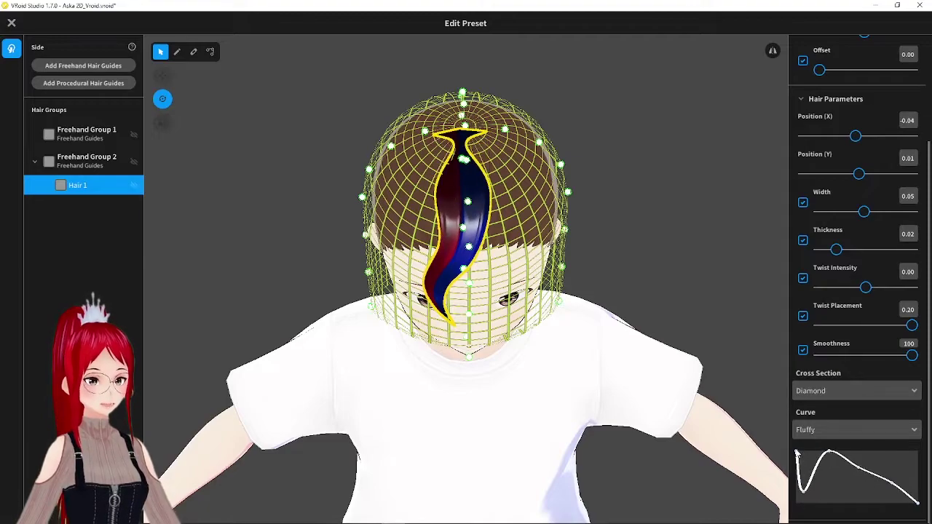
pyautogui.moveTo(857, 467); pyautogui.dragTo(853, 450)
pyautogui.moveTo(894, 486); pyautogui.dragTo(894, 450)
pyautogui.moveTo(917, 503); pyautogui.dragTo(914, 450)
# - Straighten Hair 1 by moving its control points into a short line from the crown to the front hairline
pyautogui.click(210, 52)
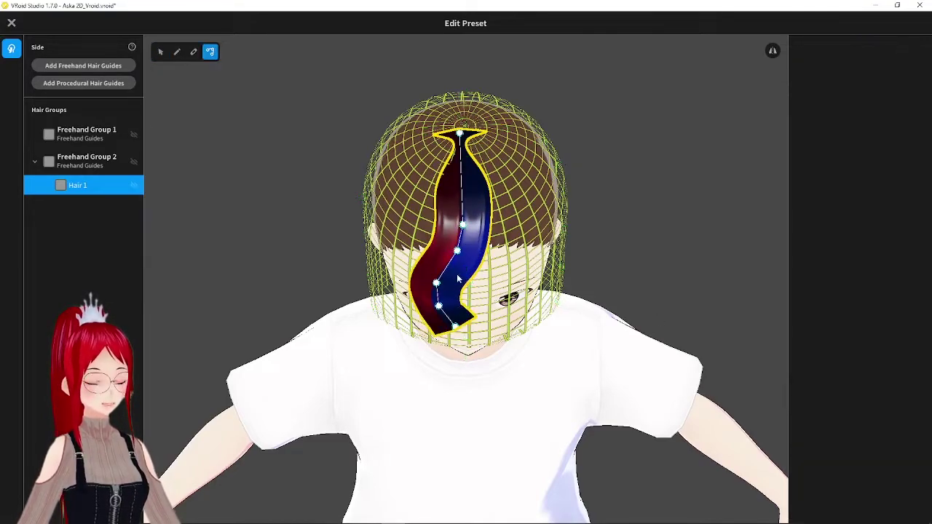
pyautogui.moveTo(437, 283); pyautogui.dragTo(459, 283)
pyautogui.moveTo(463, 223); pyautogui.dragTo(461, 159)
pyautogui.moveTo(458, 250); pyautogui.dragTo(465, 191)
pyautogui.moveTo(460, 282); pyautogui.dragTo(464, 218)
pyautogui.moveTo(438, 306); pyautogui.dragTo(464, 238)
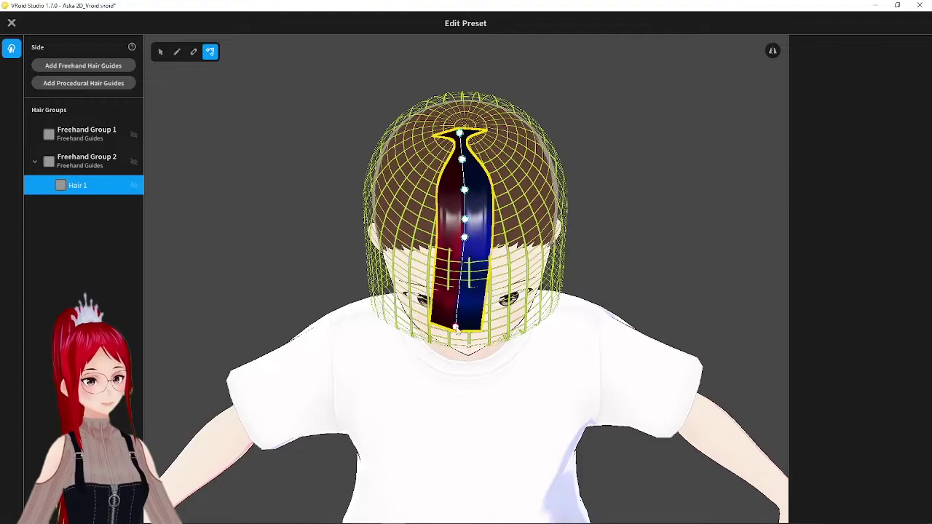
pyautogui.moveTo(455, 326); pyautogui.dragTo(465, 247)
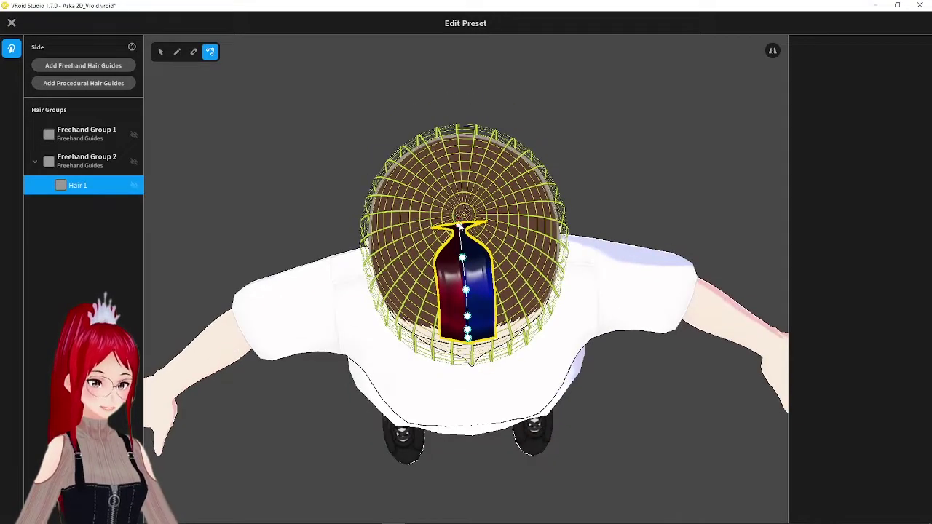
pyautogui.moveTo(460, 227); pyautogui.dragTo(461, 205)
# - Reshape the first part of Hair 1's Fluffy curve into a zigzag by pulling several sections down
pyautogui.click(160, 52)
pyautogui.scroll(-3, 856, 328)
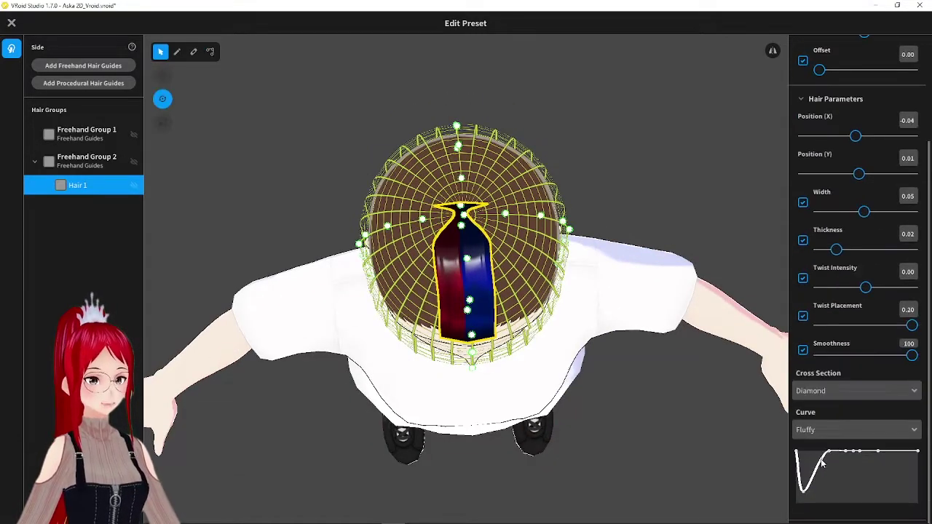
pyautogui.moveTo(821, 466); pyautogui.dragTo(838, 483)
pyautogui.moveTo(858, 451); pyautogui.dragTo(872, 482)
pyautogui.moveTo(872, 481); pyautogui.dragTo(859, 485)
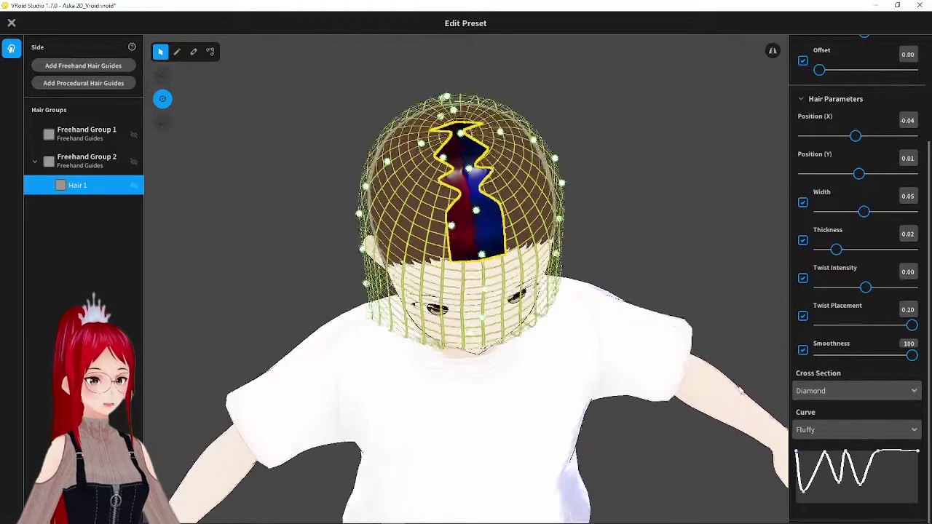
pyautogui.moveTo(466, 241); pyautogui.dragTo(465, 218, button='right')
pyautogui.moveTo(896, 455)
pyautogui.mouseDown()
pyautogui.moveTo(902, 481)
pyautogui.moveTo(906, 465)
pyautogui.mouseUp()
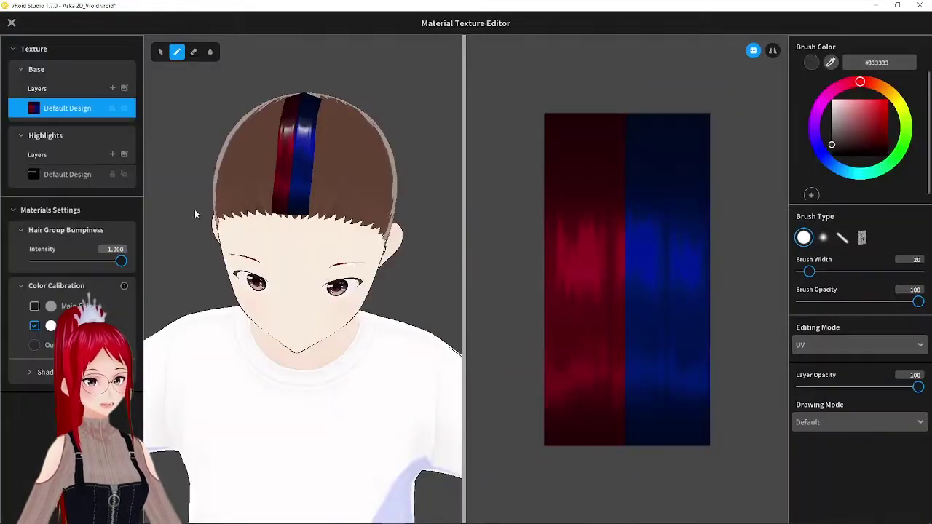
# - Set the brush width to 103 and try painting #333333 strokes over the red half of the hair texture
pyautogui.moveTo(809, 271); pyautogui.dragTo(841, 271)
pyautogui.moveTo(550, 327); pyautogui.dragTo(600, 444)
pyautogui.moveTo(607, 409); pyautogui.dragTo(547, 248)
pyautogui.hotkey('ctrl', 'z')
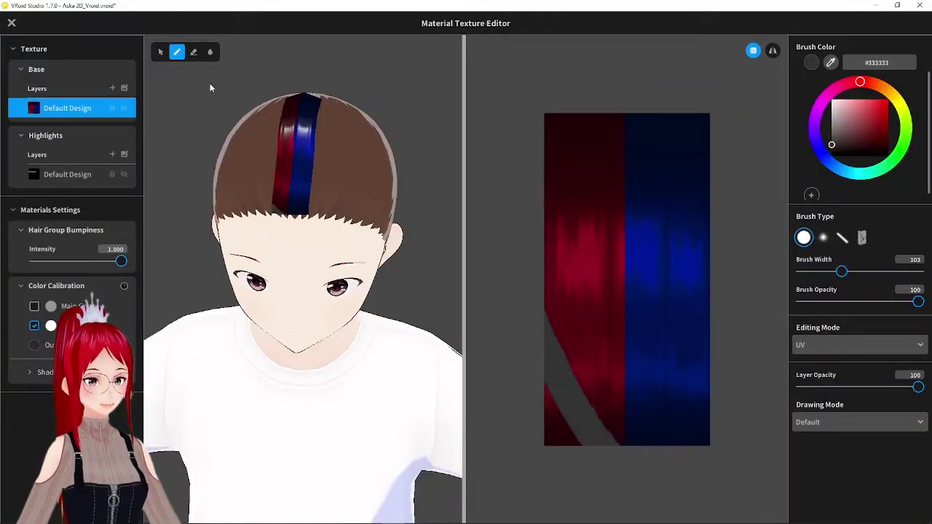
# - Try erasing the lower end of the hair texture and undo the strokes
pyautogui.click(193, 52)
pyautogui.moveTo(617, 437)
pyautogui.mouseDown()
pyautogui.moveTo(560, 386)
pyautogui.moveTo(575, 436)
pyautogui.mouseUp()
pyautogui.moveTo(607, 458)
pyautogui.mouseDown()
pyautogui.moveTo(703, 230)
pyautogui.moveTo(673, 433)
pyautogui.mouseUp()
pyautogui.hotkey('ctrl', 'z')
pyautogui.hotkey('ctrl', 'z')
# - Erase both lower corners of the hair texture with symmetry enabled so that it ends in a rounded tip
pyautogui.click(772, 50)
pyautogui.moveTo(537, 240); pyautogui.dragTo(568, 471)
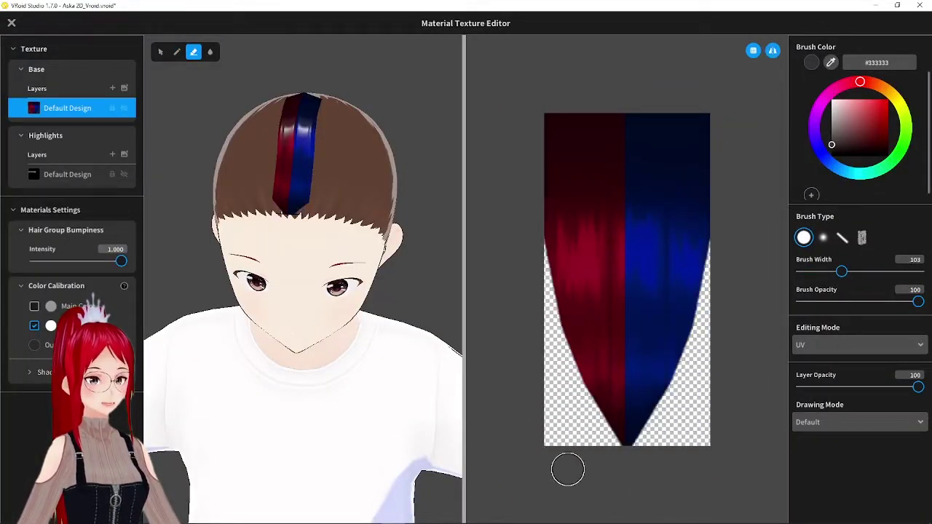
pyautogui.moveTo(558, 430); pyautogui.dragTo(627, 439)
# - Raise the hair group bumpiness intensity to its maximum and reselect the base layer after checking the highlights layer
pyautogui.moveTo(419, 237); pyautogui.dragTo(410, 191, button='right')
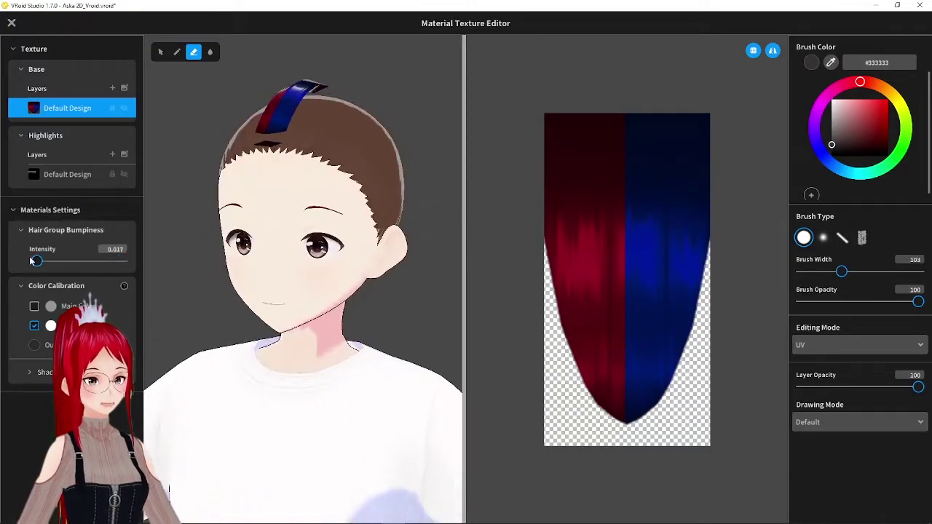
pyautogui.moveTo(35, 260); pyautogui.dragTo(123, 261)
pyautogui.scroll(3, 628, 273)
pyautogui.click(88, 175)
pyautogui.click(87, 108)
pyautogui.moveTo(305, 240); pyautogui.dragTo(269, 222, button='right')
# - Return to Hair 1 in the preset editor, set its width to 0.03 and flatten its Fluffy curve with the end point lowered
pyautogui.click(11, 23)
pyautogui.click(103, 187)
pyautogui.scroll(-3, 915, 484)
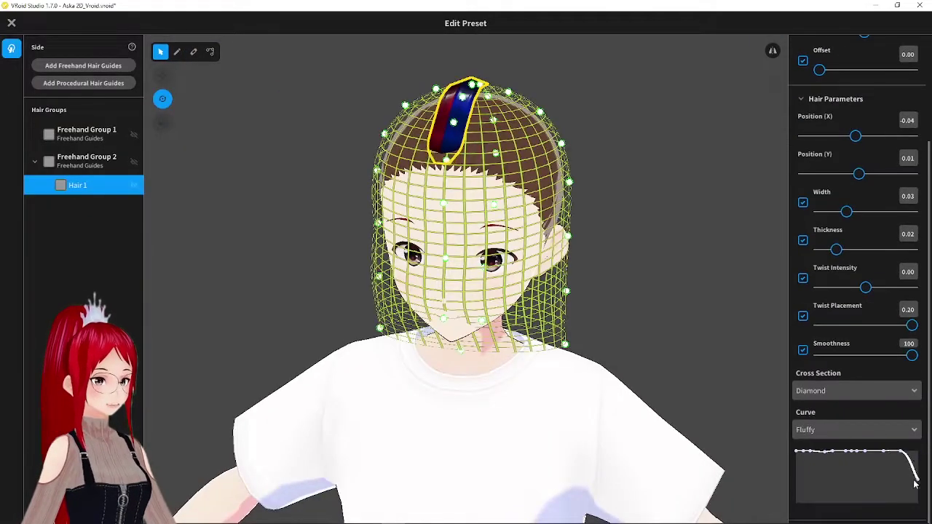
pyautogui.moveTo(915, 484); pyautogui.dragTo(916, 501)
# - Bend Hair 1 into a curved bang sweeping over the forehead by moving its control points
pyautogui.moveTo(640, 146); pyautogui.dragTo(570, 146, button='right')
pyautogui.click(210, 52)
pyautogui.moveTo(424, 194); pyautogui.dragTo(412, 191)
pyautogui.moveTo(437, 120); pyautogui.dragTo(426, 117)
pyautogui.moveTo(429, 123); pyautogui.dragTo(509, 134, button='right')
pyautogui.moveTo(473, 179); pyautogui.dragTo(463, 188)
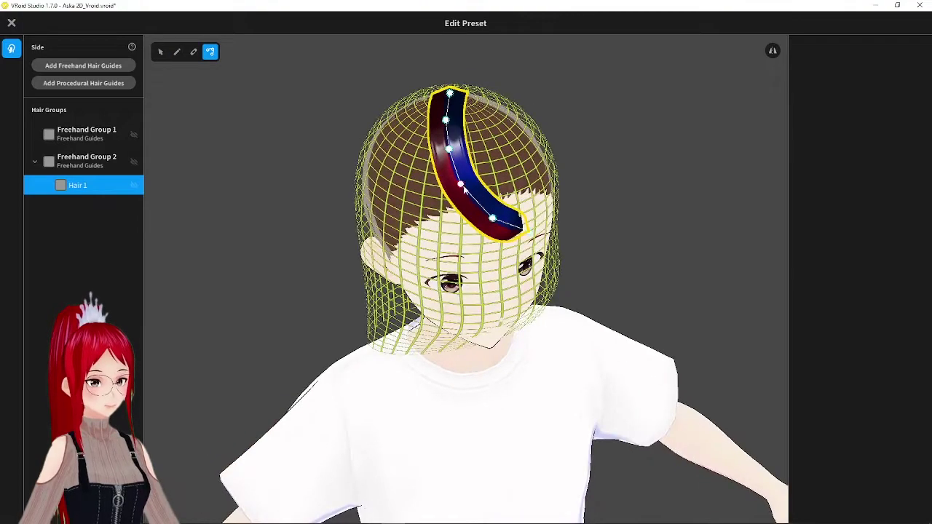
pyautogui.click(584, 162)
pyautogui.moveTo(640, 163); pyautogui.dragTo(619, 164, button='right')
# - Taper Hair 1's tip more gradually by lowering the points near the end of its Fluffy curve
pyautogui.click(160, 52)
pyautogui.click(83, 185)
pyautogui.scroll(-3, 859, 409)
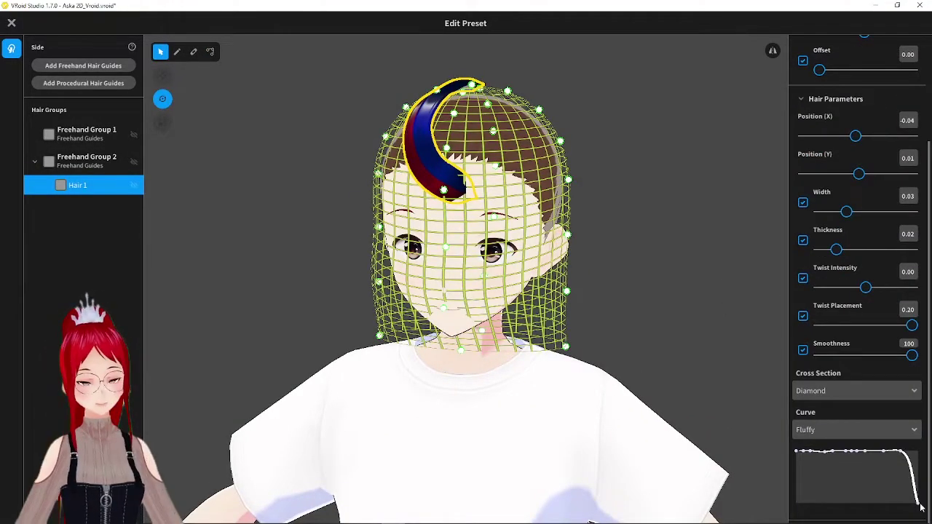
pyautogui.moveTo(923, 480)
pyautogui.mouseDown()
pyautogui.moveTo(924, 433)
pyautogui.moveTo(924, 493)
pyautogui.mouseUp()
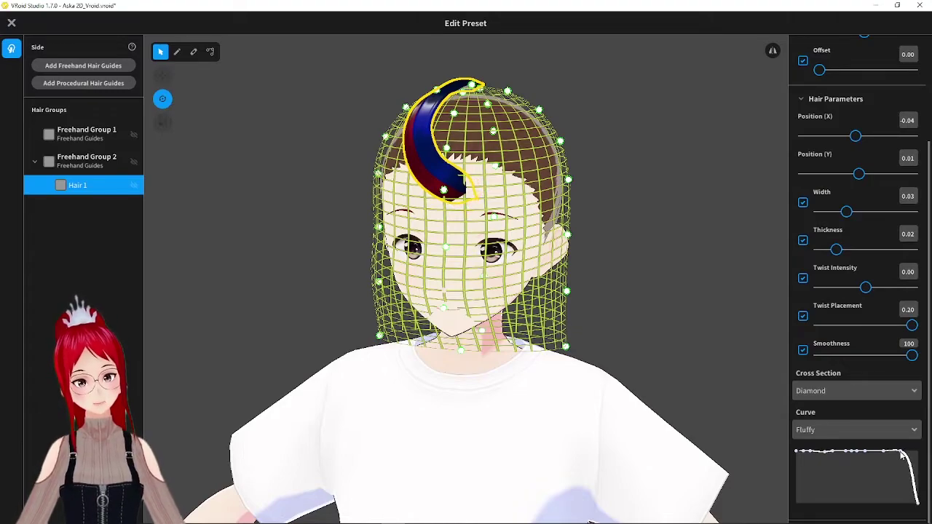
pyautogui.moveTo(903, 455)
pyautogui.mouseDown()
pyautogui.moveTo(915, 450)
pyautogui.moveTo(906, 472)
pyautogui.mouseUp()
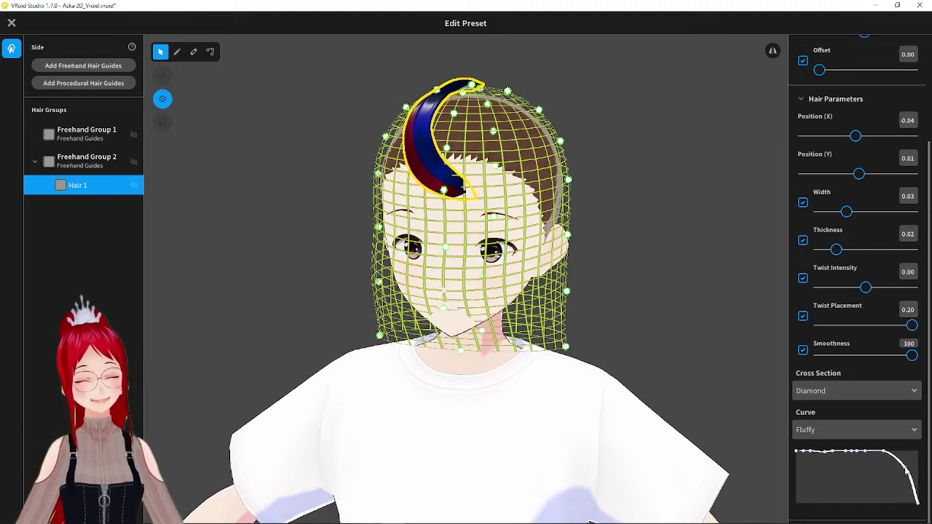